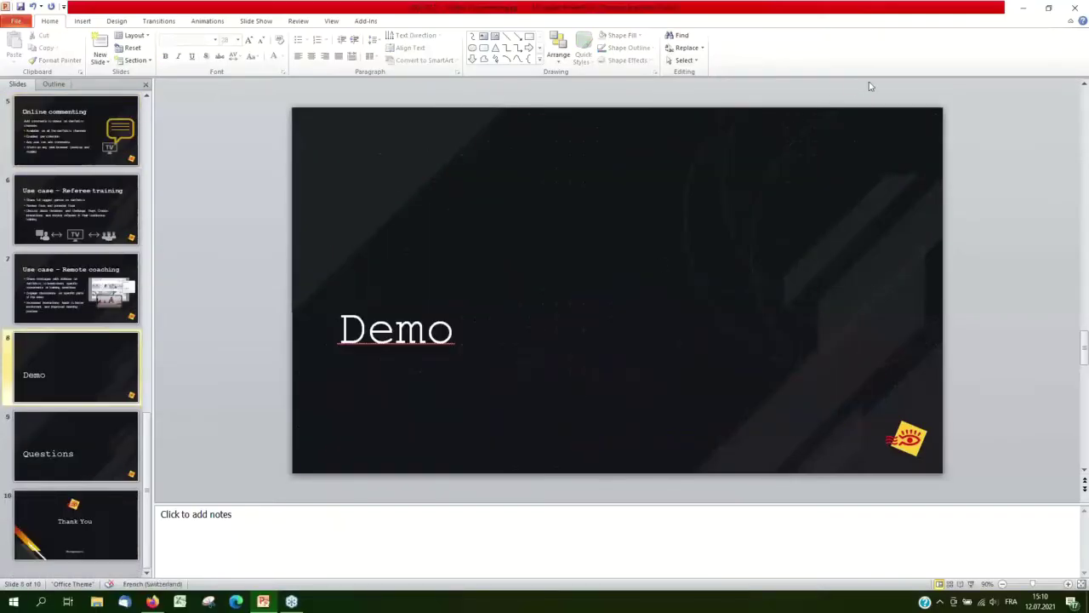
# - Bring up the Global App Testing channel home page and scroll through its recent comments
pyautogui.click(152, 602)
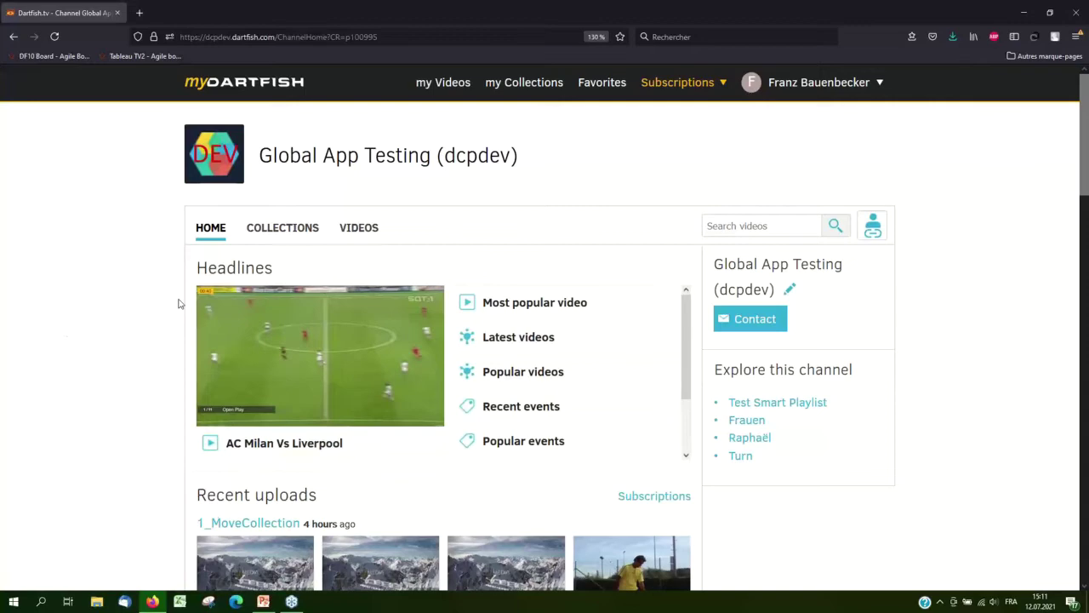
pyautogui.scroll(-15, 179, 303)
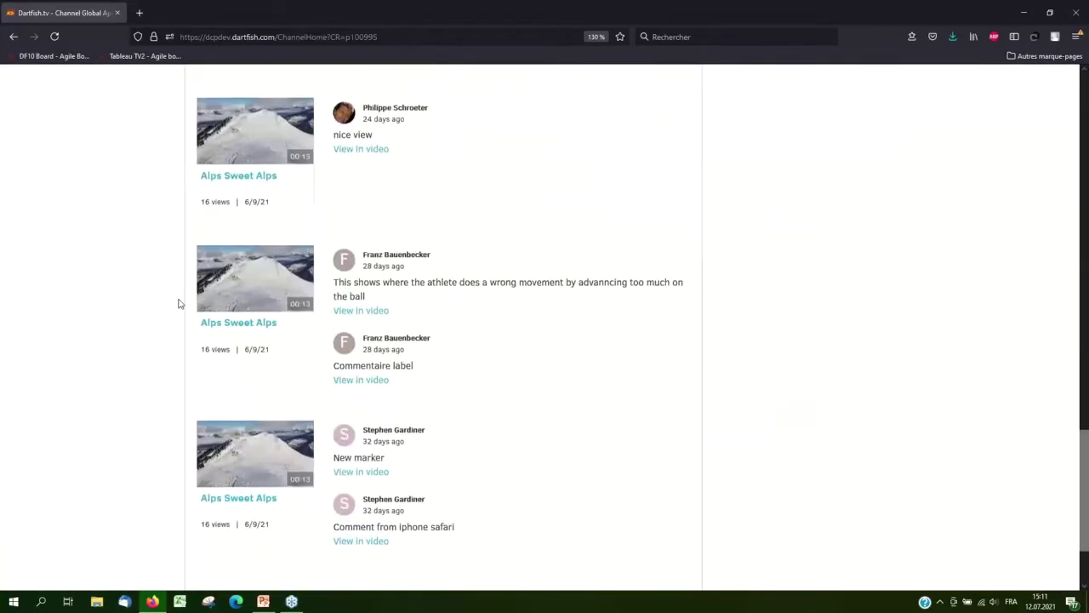
pyautogui.scroll(3, 178, 303)
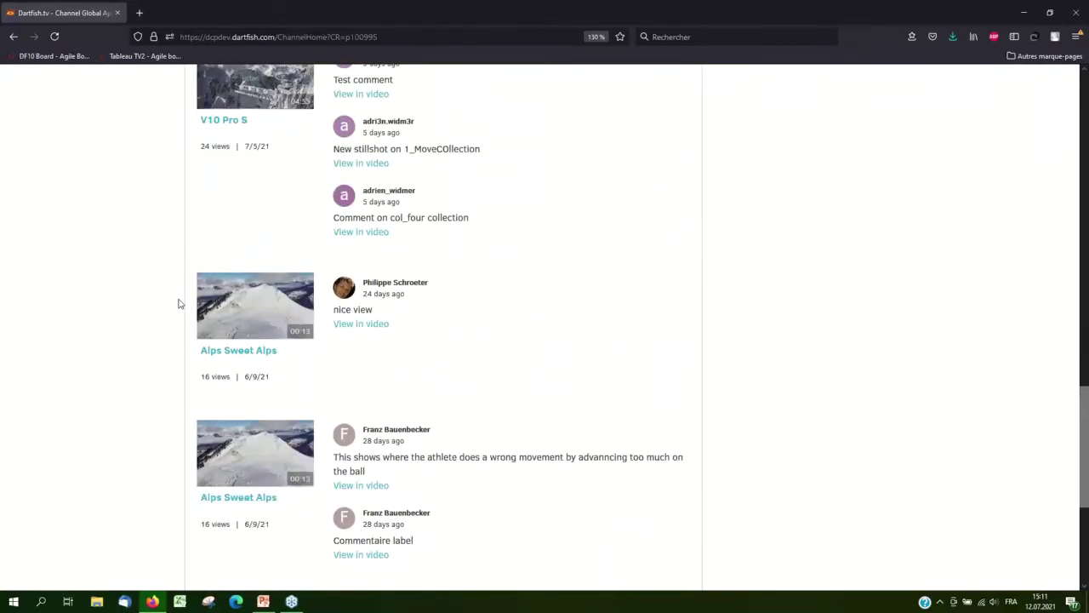
pyautogui.scroll(12, 179, 303)
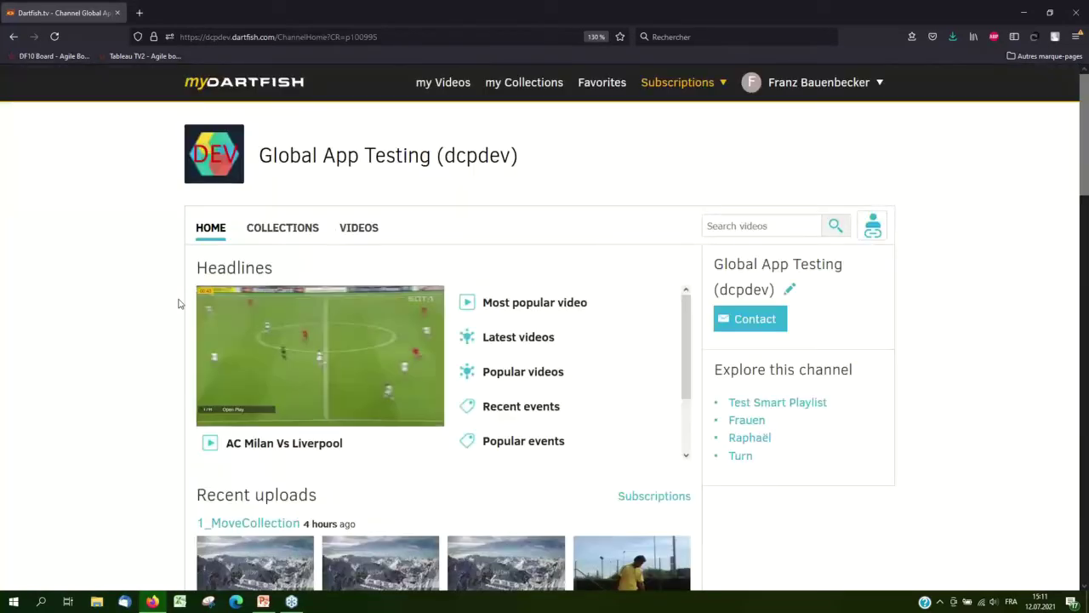
# - From Subscriptions, open Global App Testing's admin Sharing page and begin a new collection
pyautogui.click(693, 88)
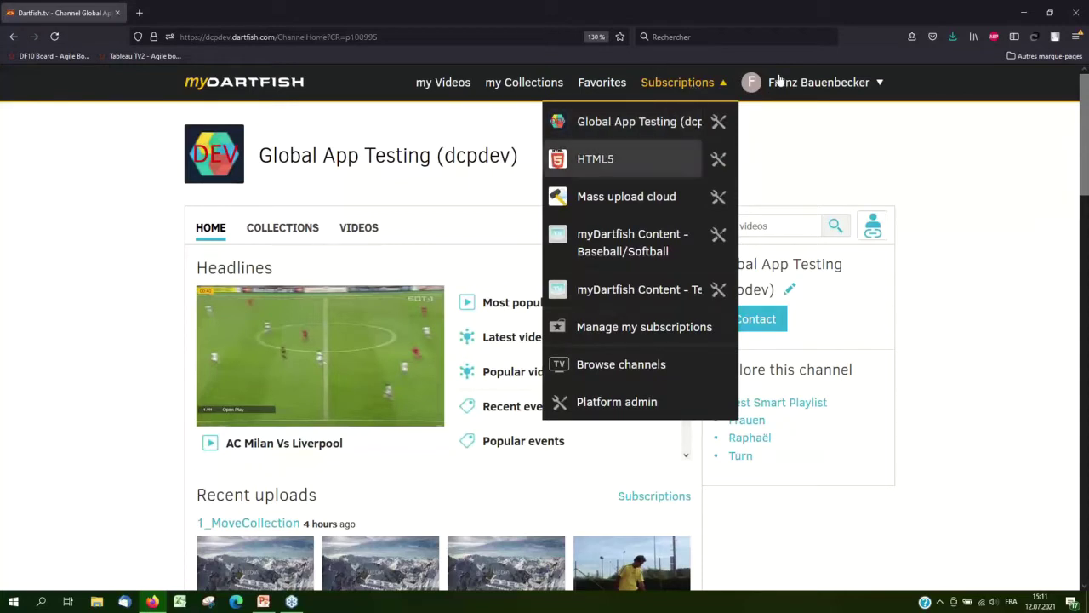
pyautogui.click(723, 123)
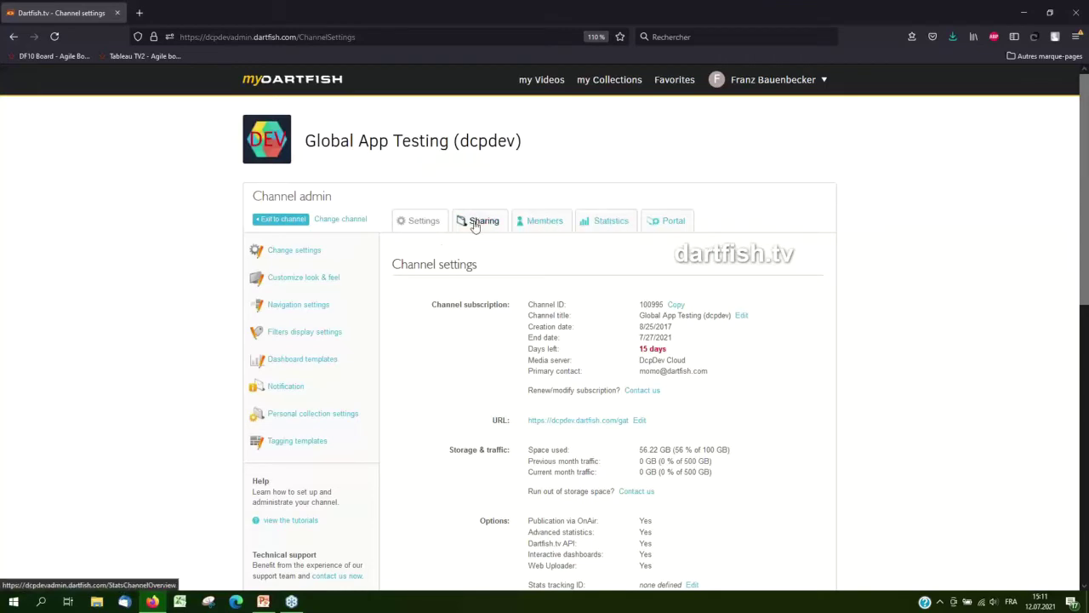
pyautogui.click(478, 225)
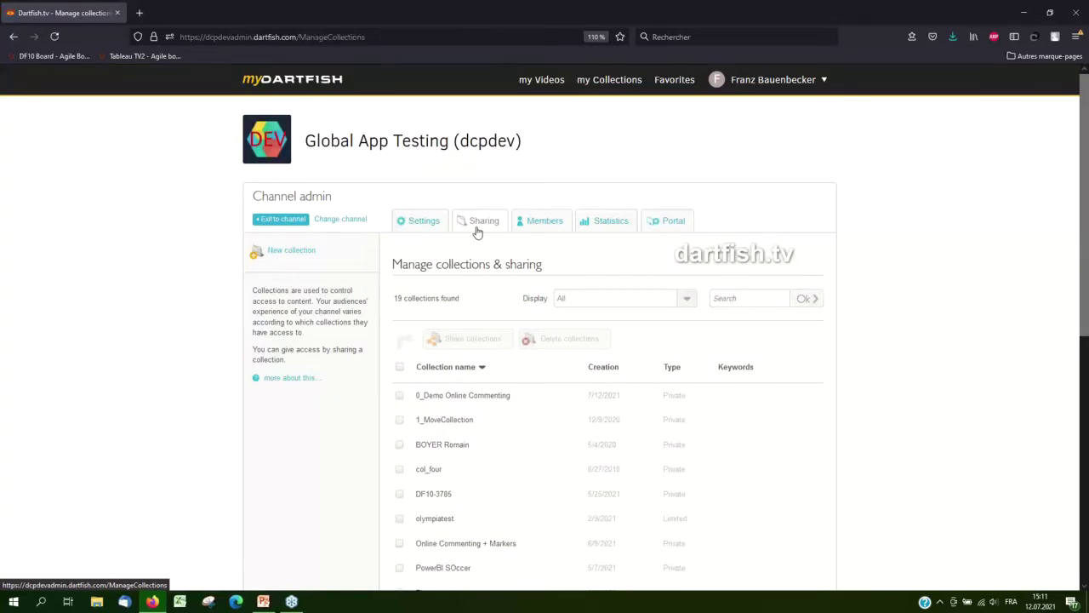
pyautogui.click(283, 252)
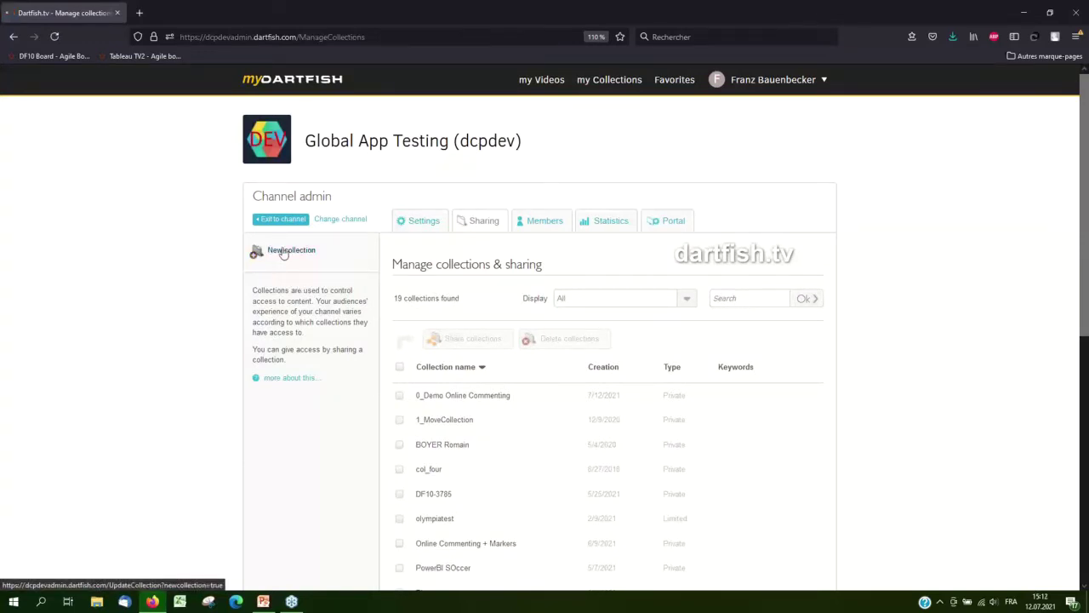
# - Name the collection 'Demo collection for Online commenting' with description 'Description'
pyautogui.click(544, 308)
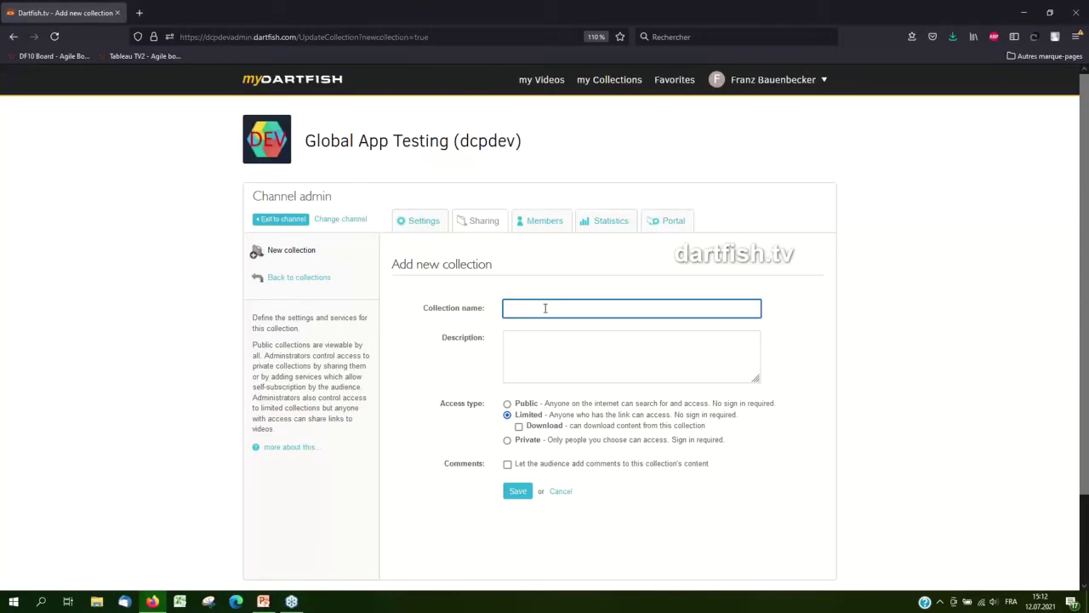
pyautogui.write('Demo collection for Online commenting')
pyautogui.click(543, 360)
pyautogui.write('Descriptipn')
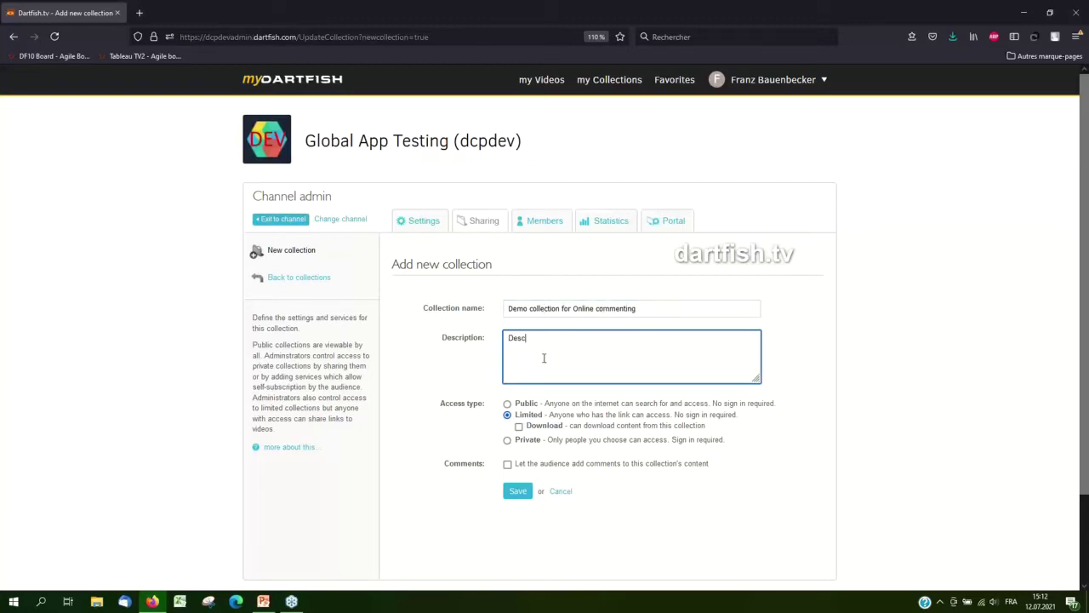
pyautogui.press('BackSpace')
pyautogui.press('BackSpace')
pyautogui.write('ion')
# - Allow audience comments, make it Private, save, and return to the collections list
pyautogui.click(508, 465)
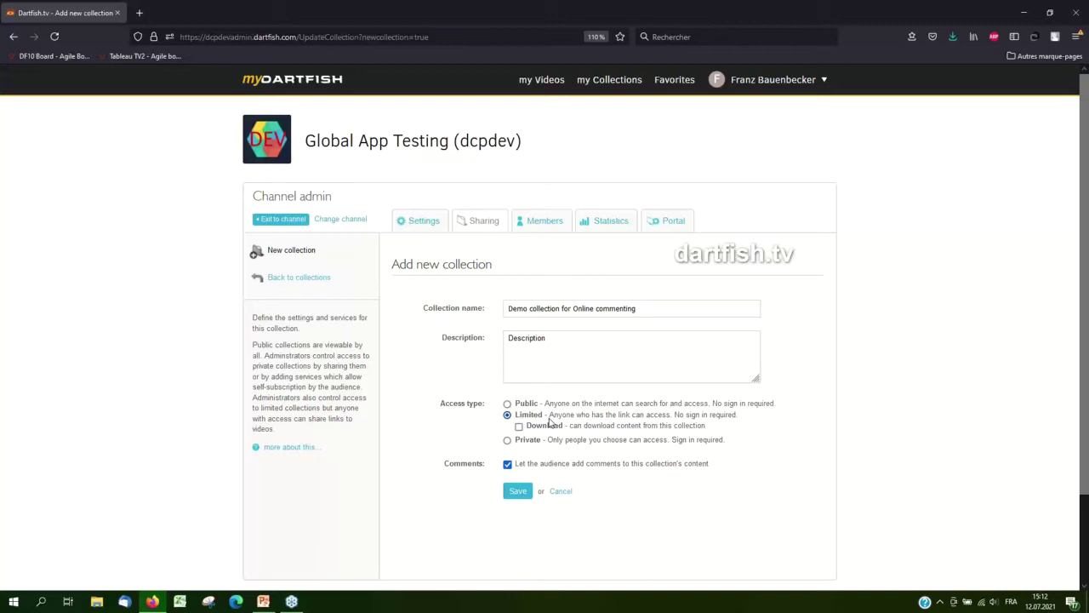
pyautogui.click(521, 406)
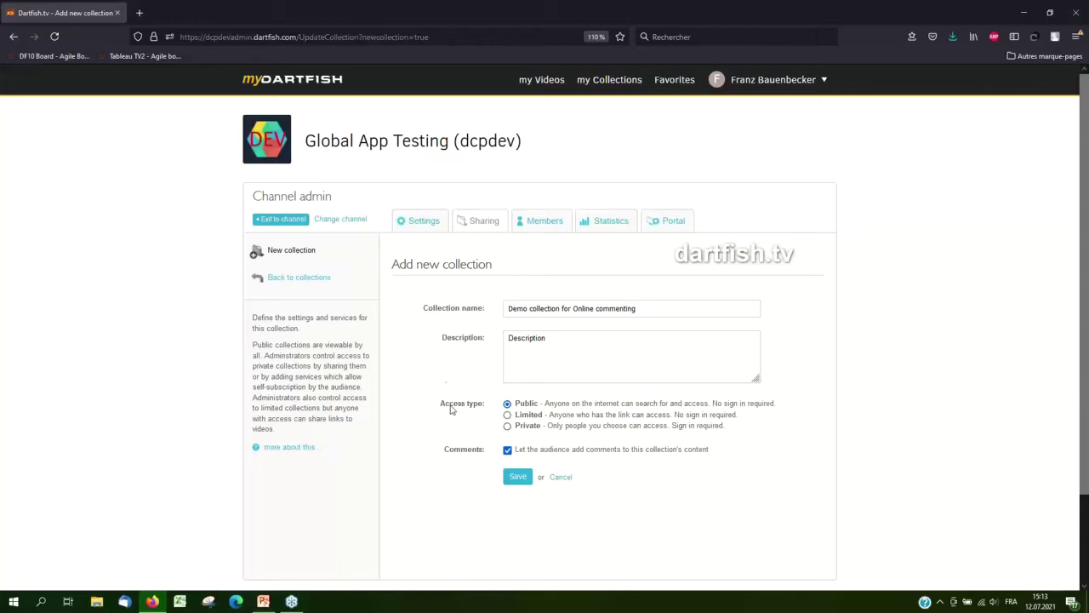
pyautogui.click(509, 415)
pyautogui.click(508, 440)
pyautogui.click(519, 478)
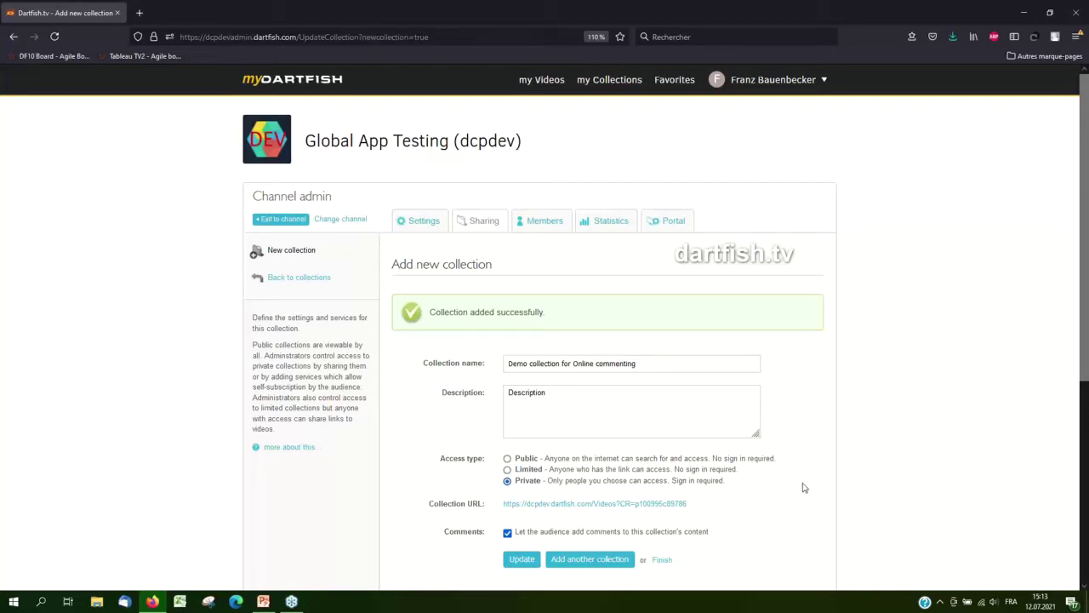
pyautogui.click(477, 227)
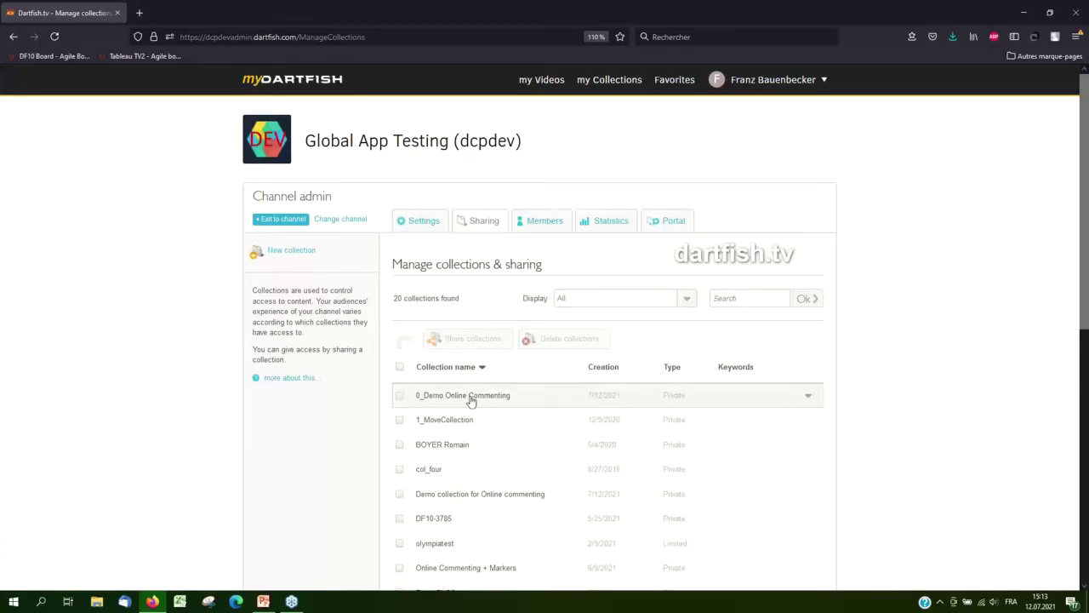
# - Edit 0_Demo Online Commenting to let the audience add comments, and save
pyautogui.scroll(-1, 772, 426)
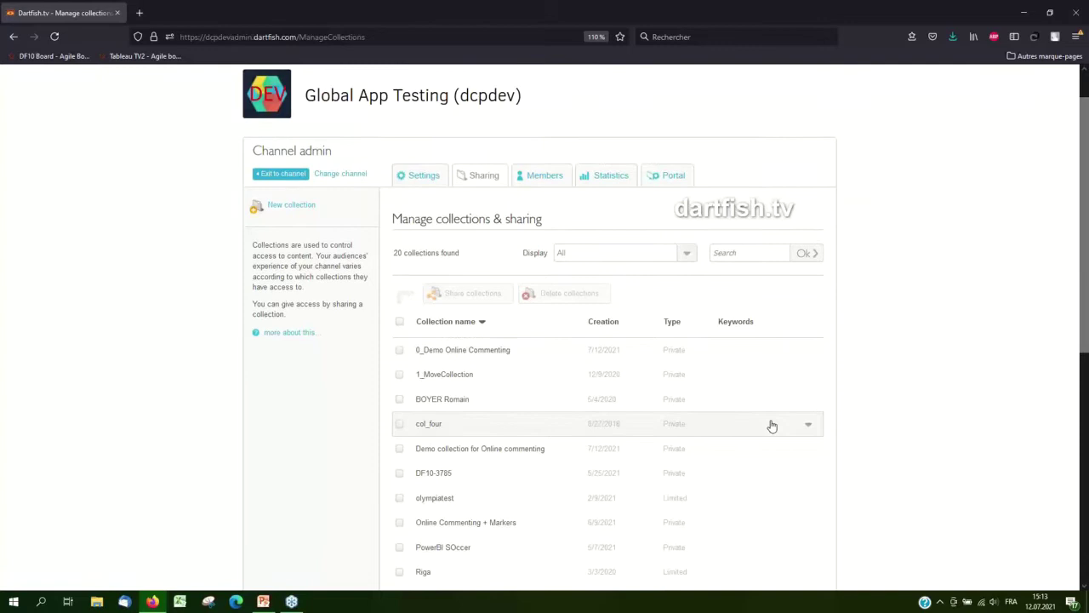
pyautogui.click(781, 328)
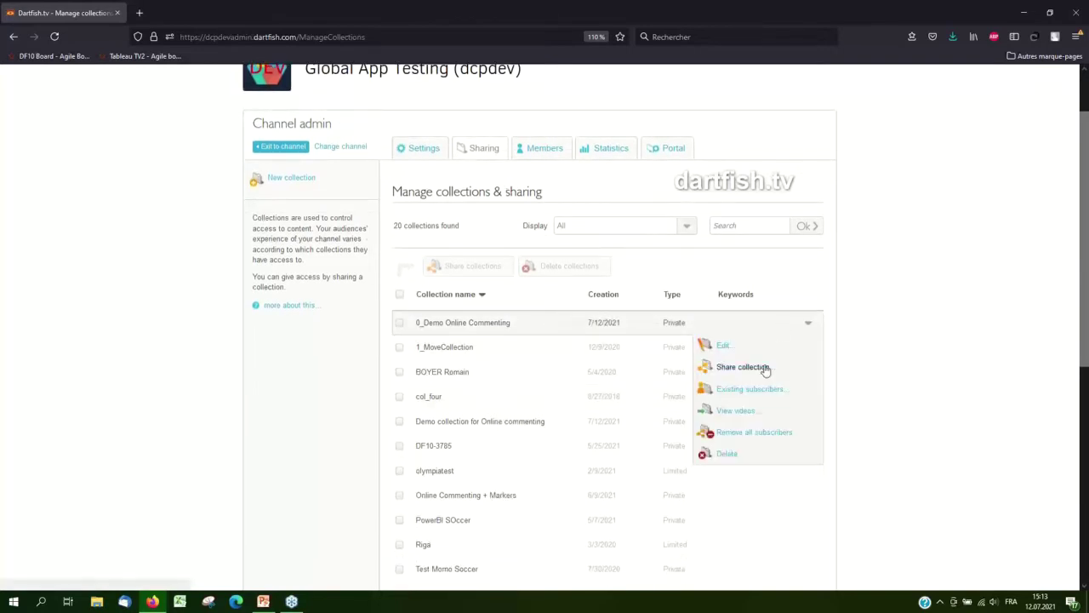
pyautogui.click(723, 350)
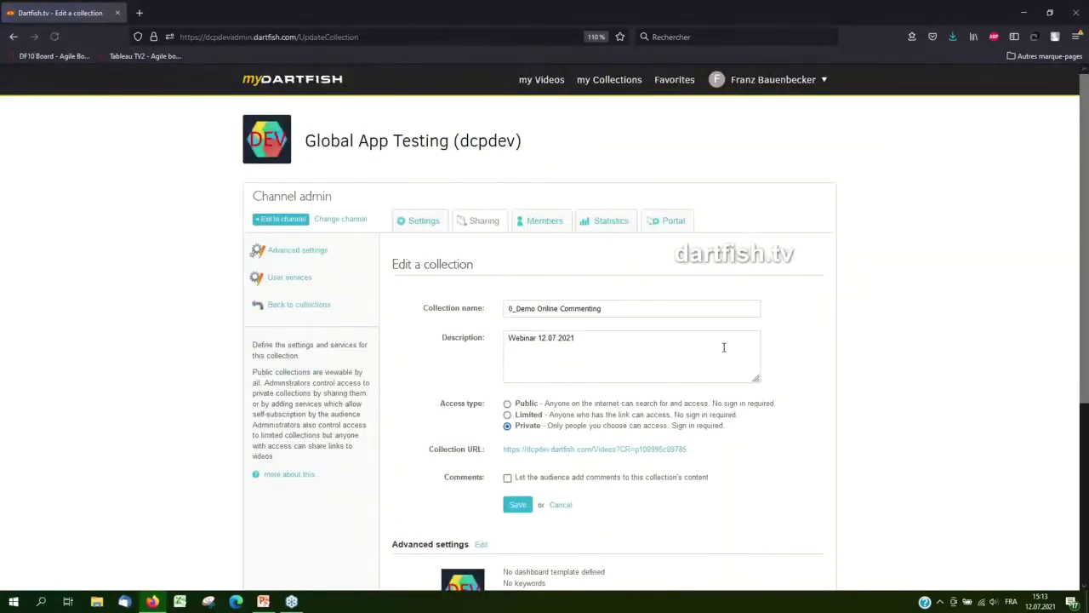
pyautogui.click(507, 479)
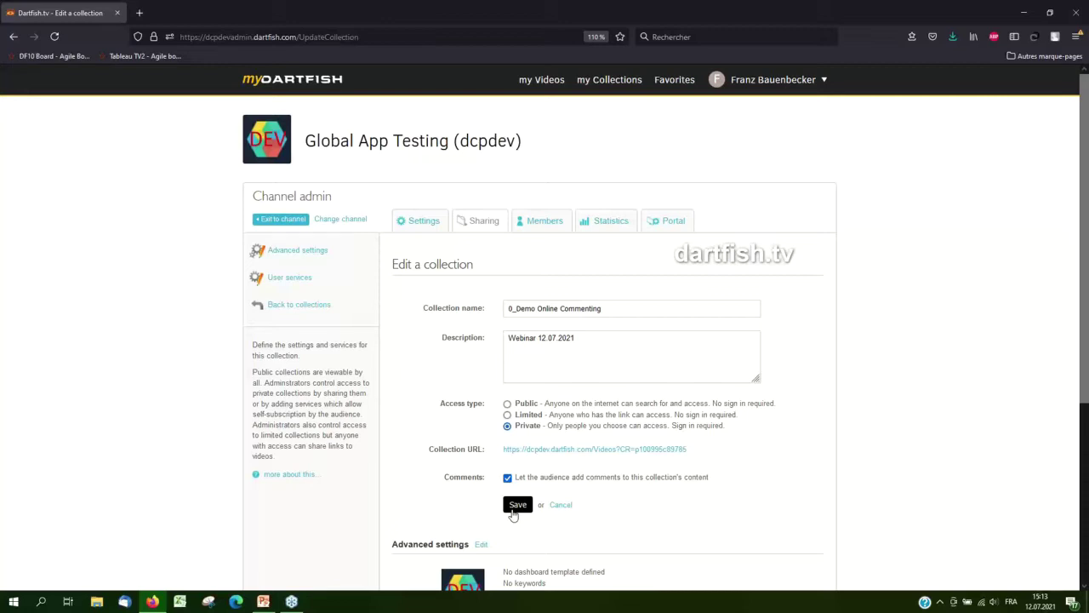
pyautogui.click(516, 505)
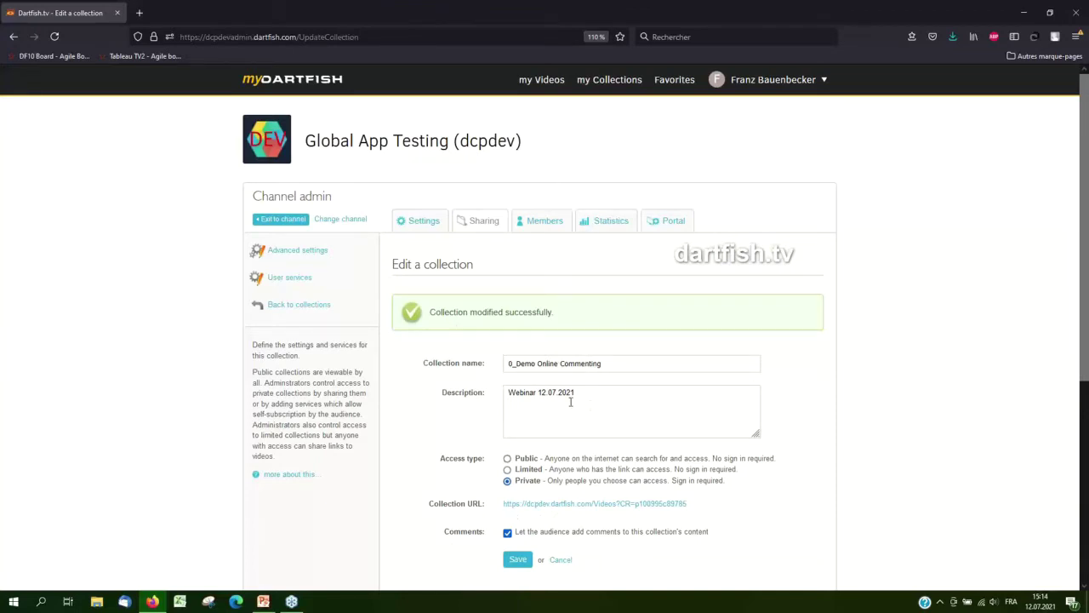
# - Open the Referee Training - AC Milan Vs Liverpool video from the 0_Demo Online Commenting collection
pyautogui.click(286, 221)
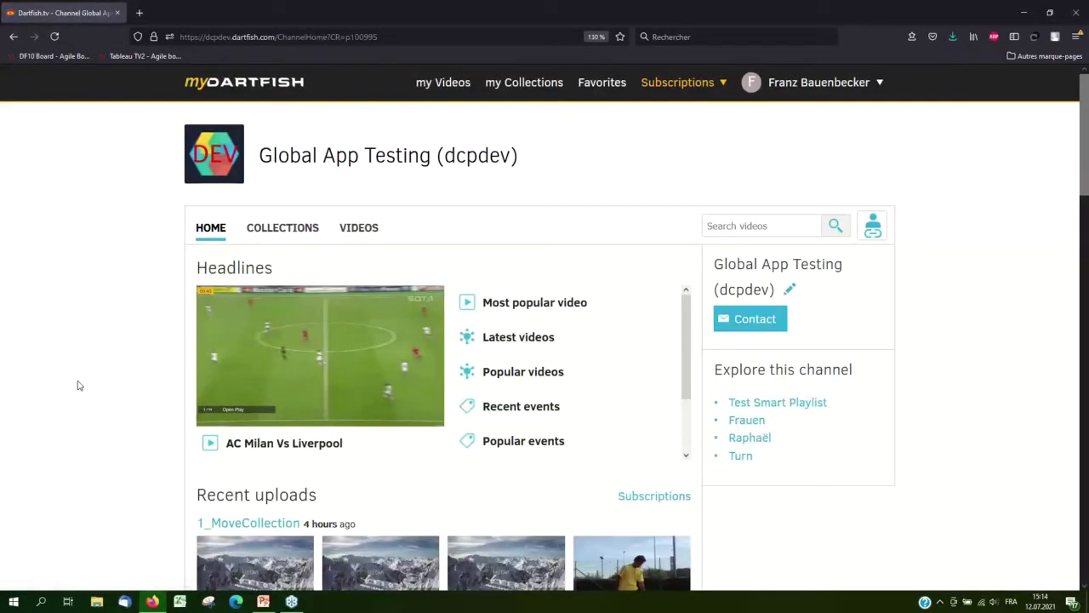
pyautogui.click(272, 242)
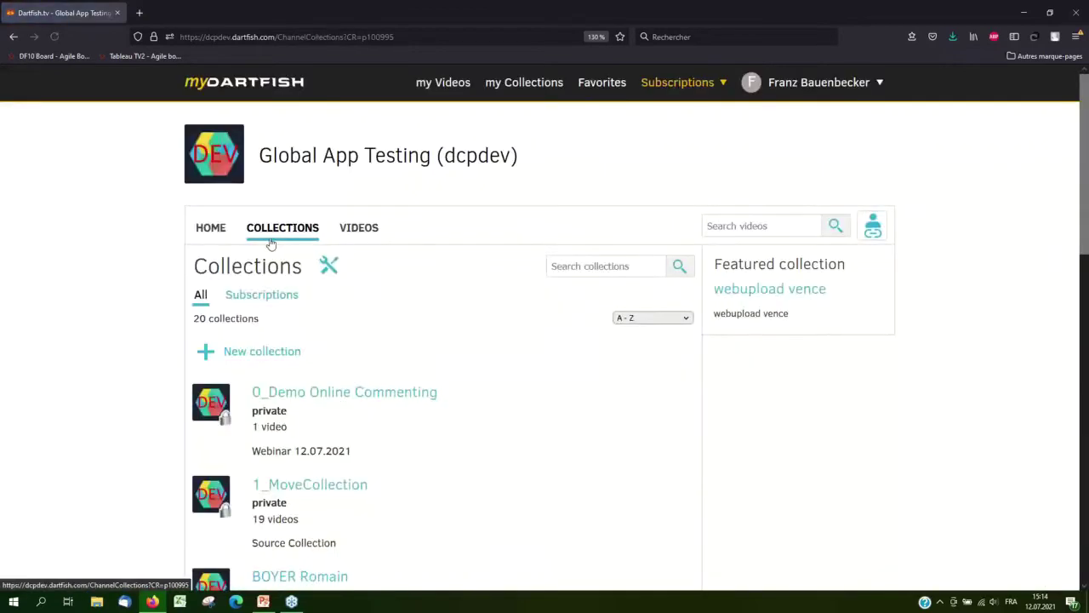
pyautogui.click(284, 392)
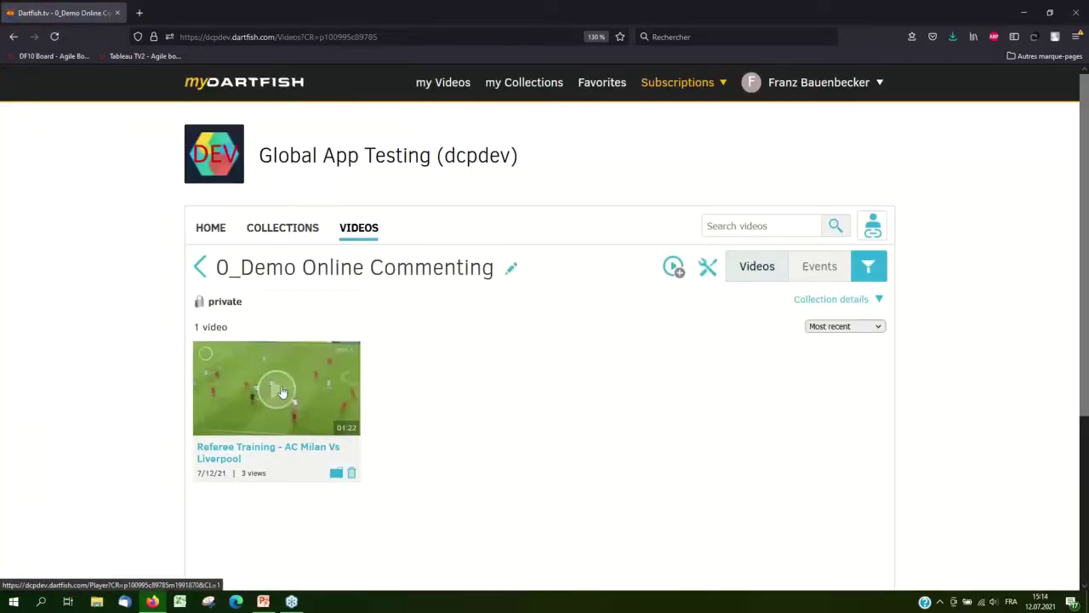
pyautogui.click(261, 451)
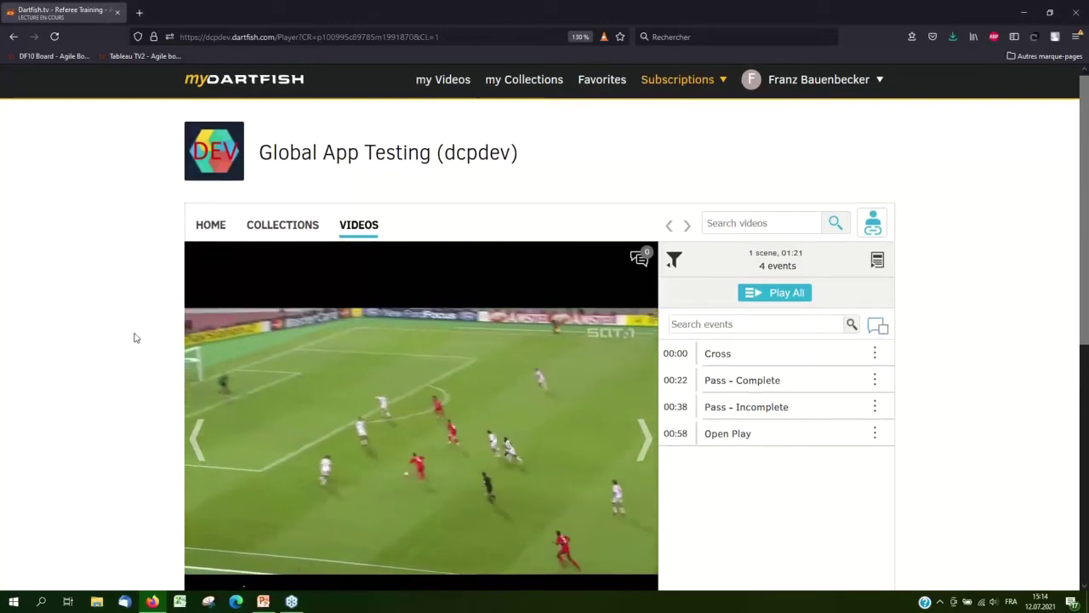
pyautogui.scroll(-2, 96, 418)
pyautogui.moveTo(572, 488)
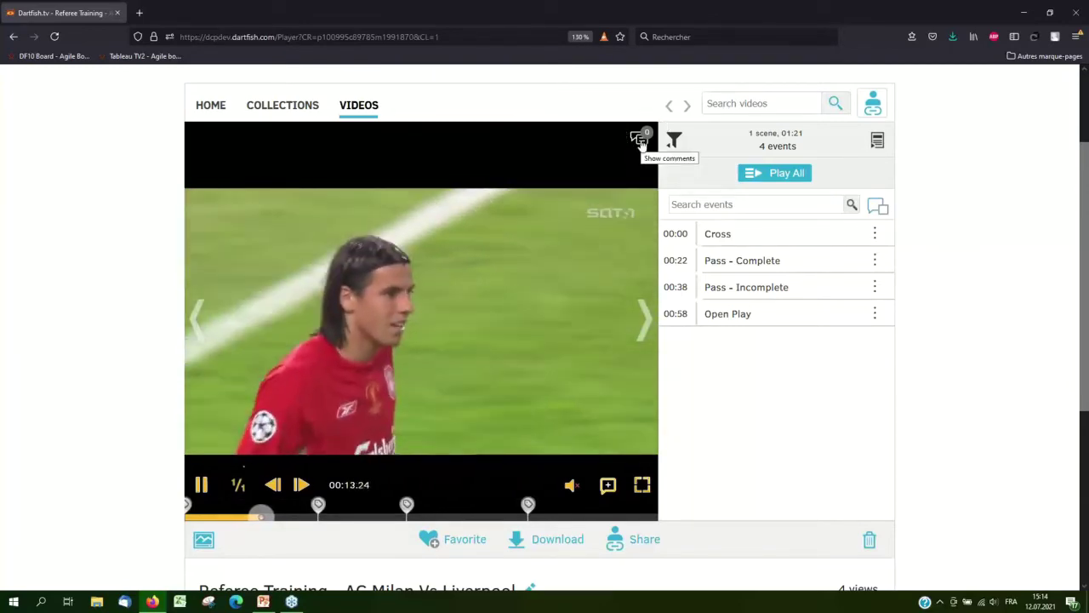
# - Show comments, post 'This comments highlights some information about the whole video', then choose Edit on it
pyautogui.click(640, 142)
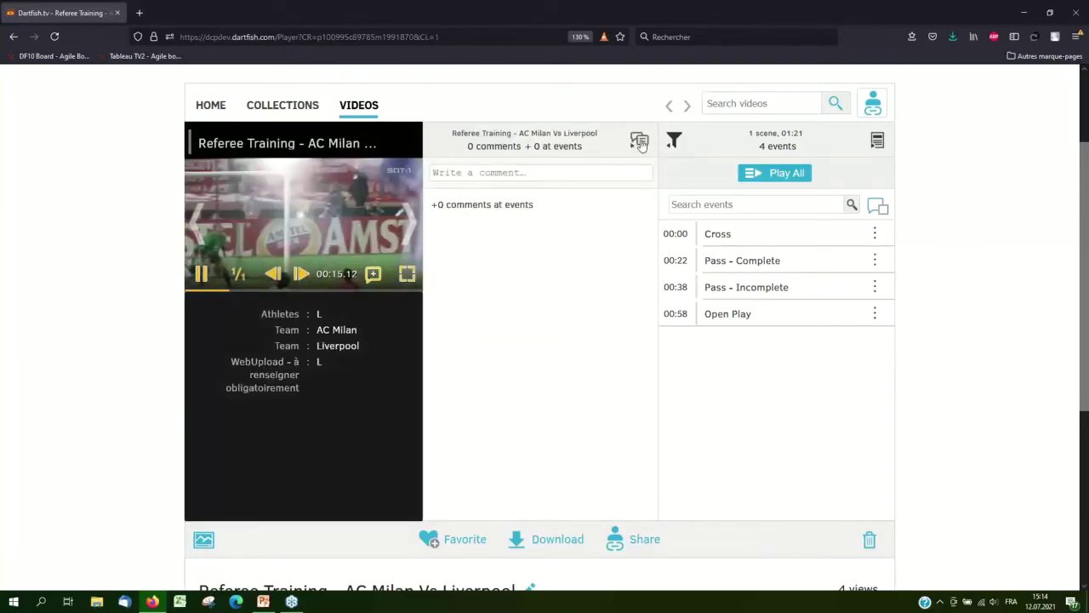
pyautogui.click(508, 173)
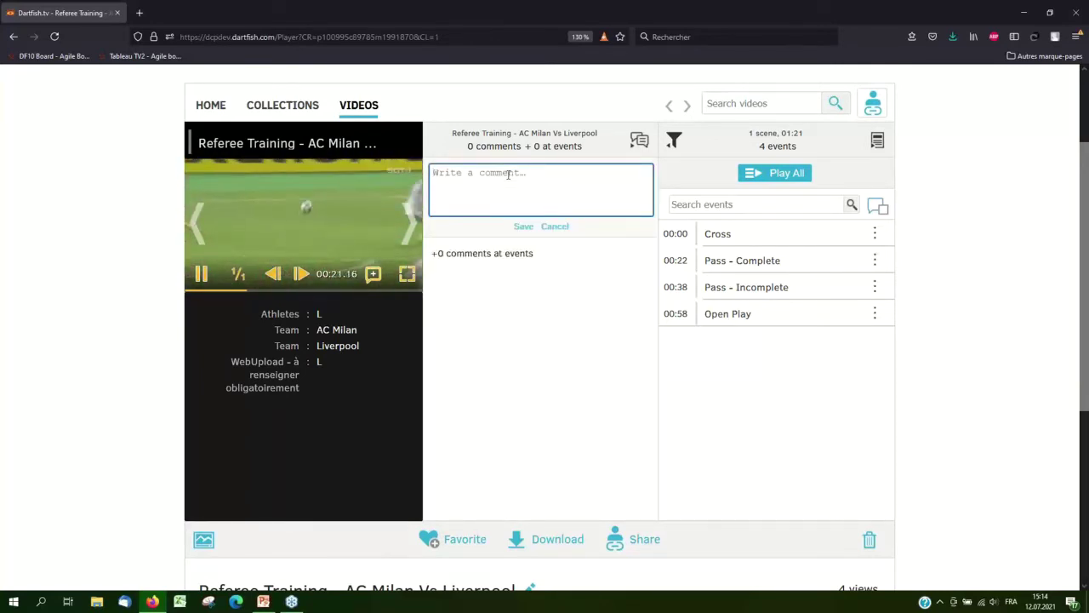
pyautogui.write('This com')
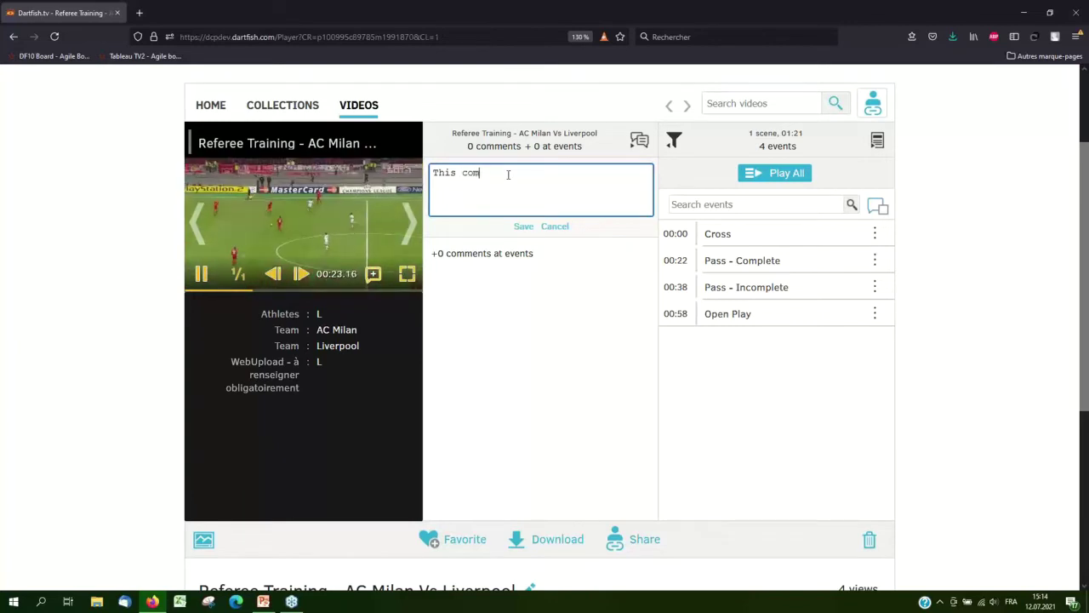
pyautogui.write('ments hi')
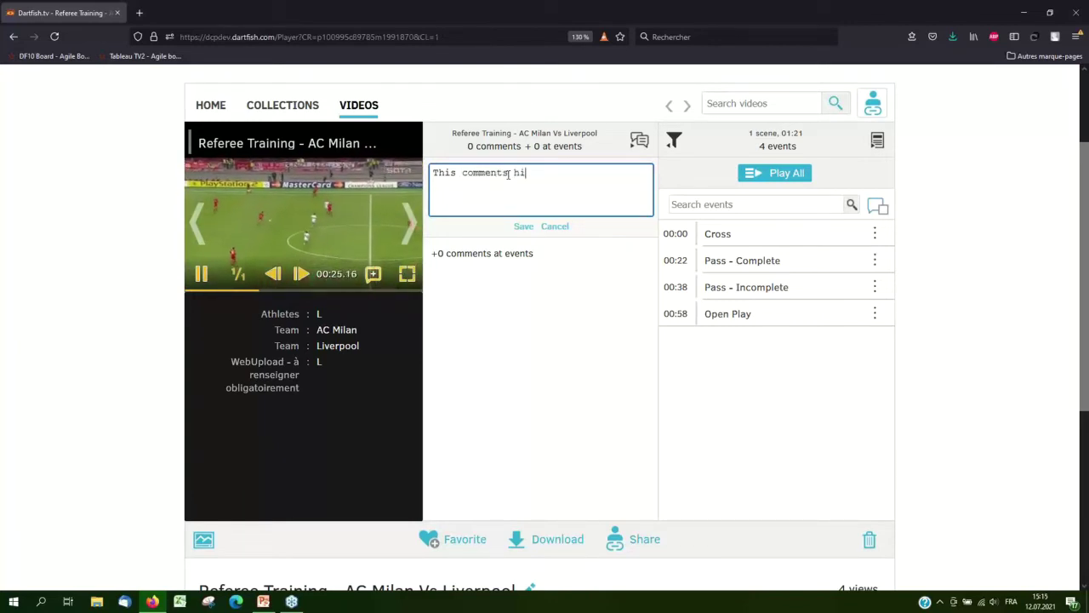
pyautogui.write('ghligh')
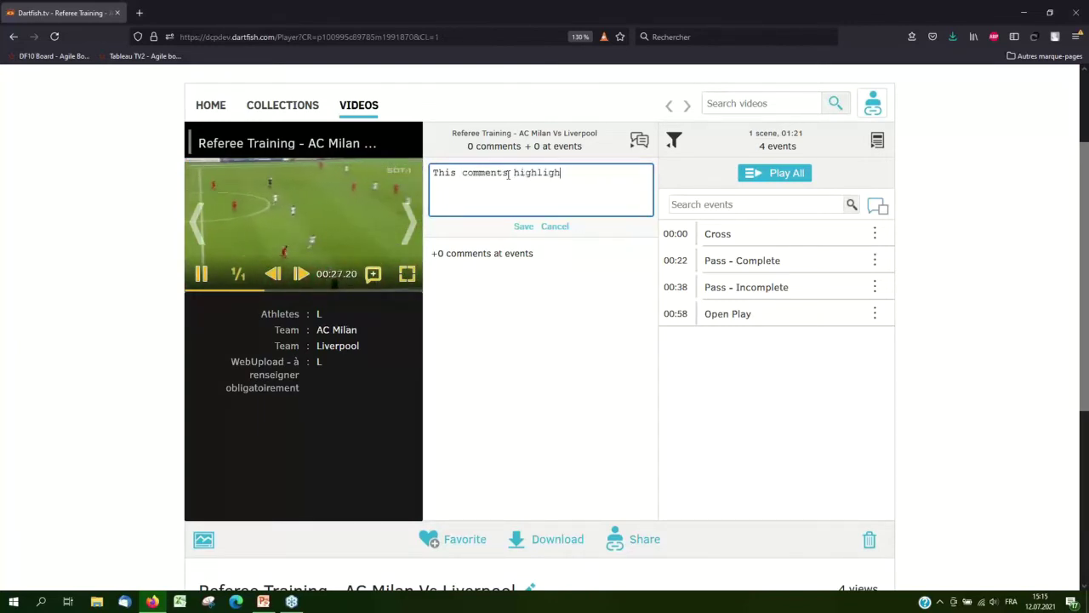
pyautogui.write('ts the')
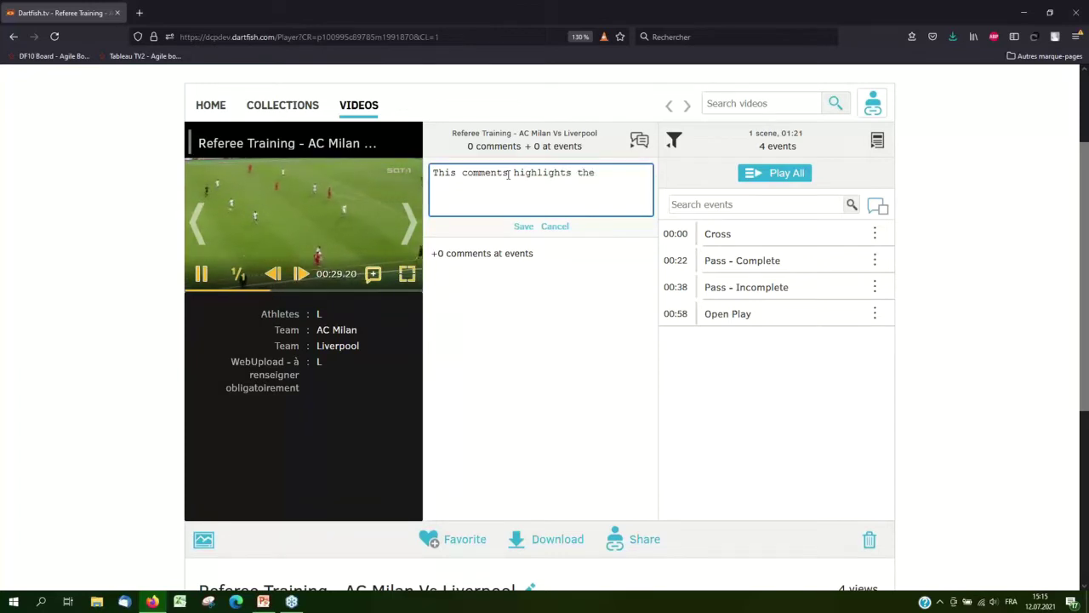
pyautogui.press('BackSpace')
pyautogui.press('BackSpace')
pyautogui.press('BackSpace')
pyautogui.write('some')
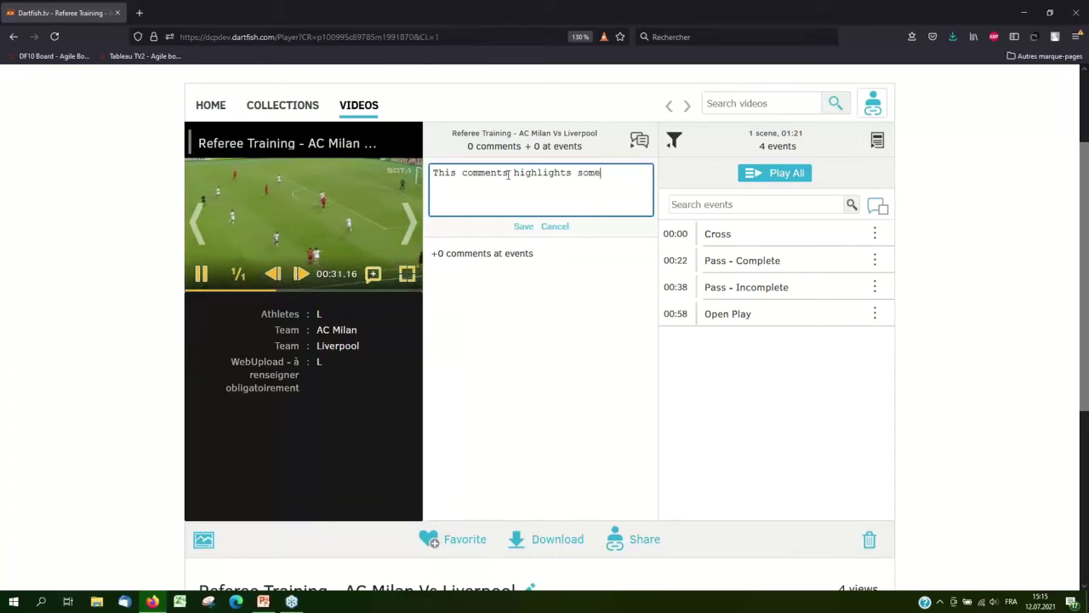
pyautogui.write(' inform')
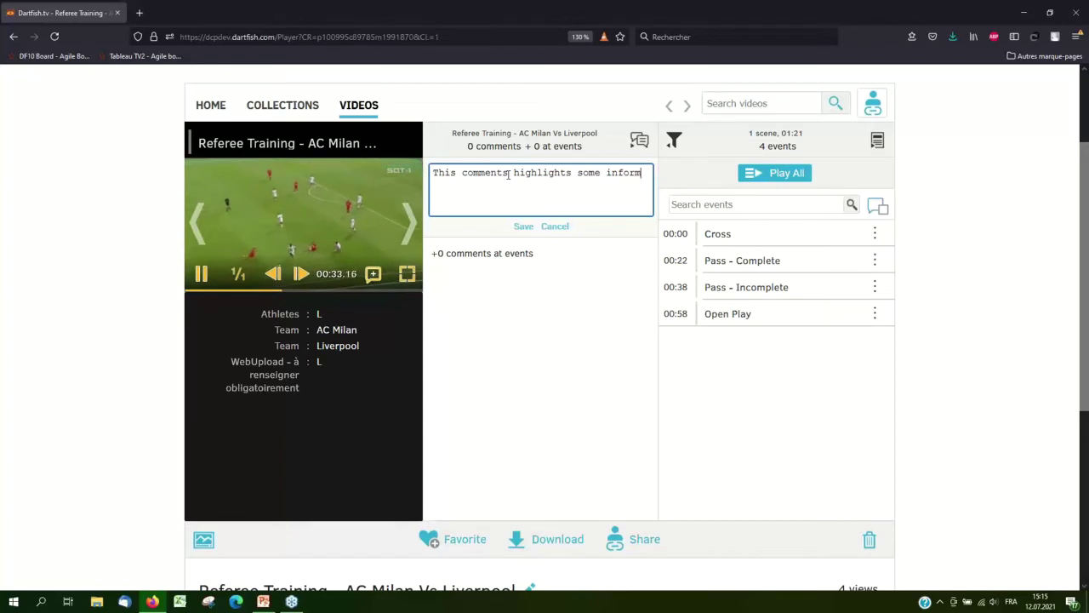
pyautogui.write('ation ab')
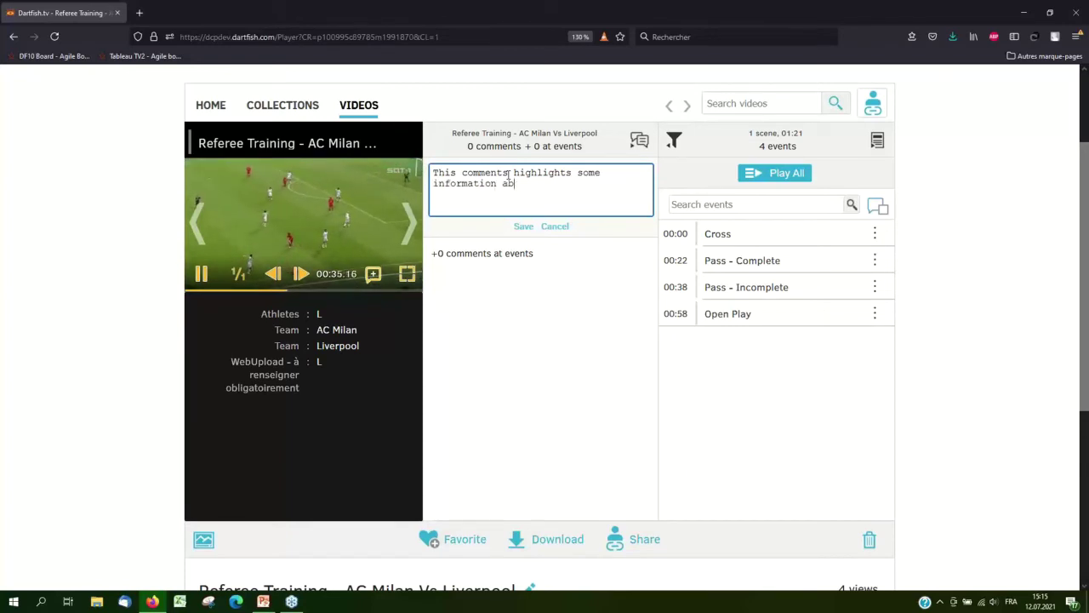
pyautogui.write('out the whole video')
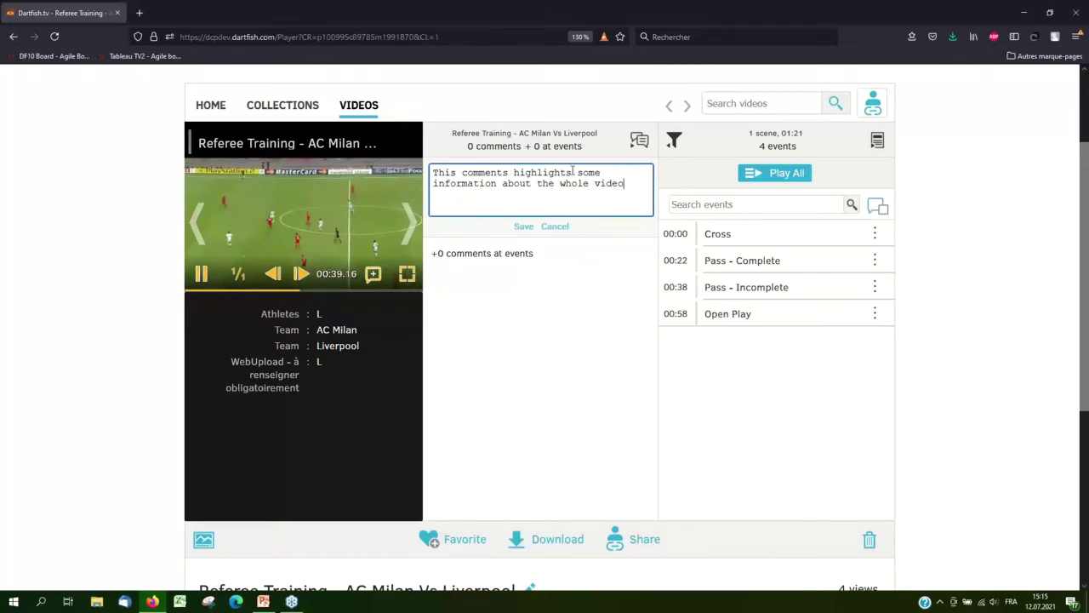
pyautogui.click(523, 226)
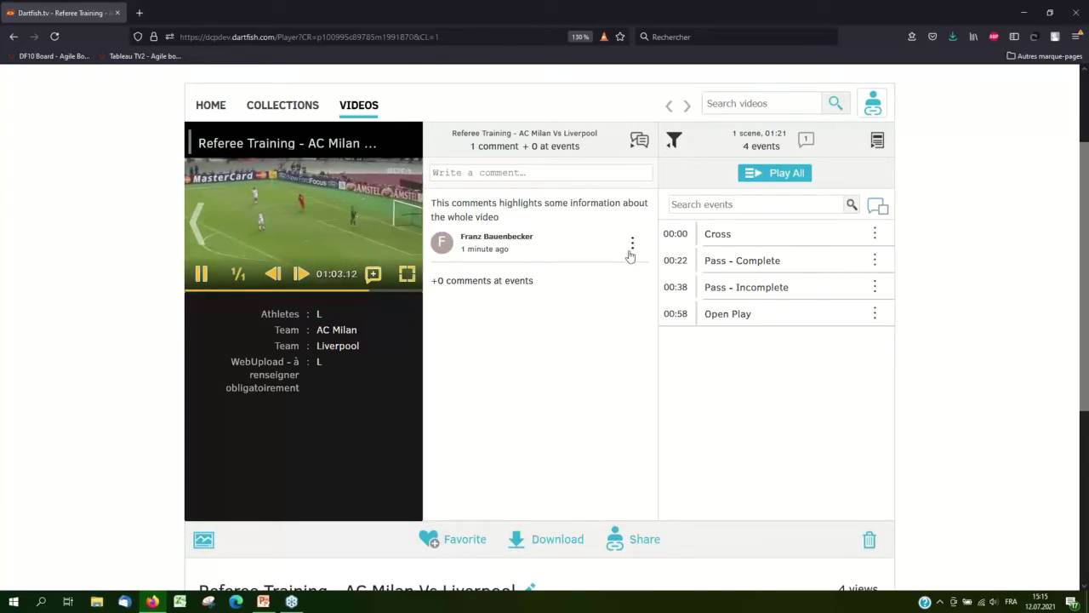
pyautogui.click(631, 247)
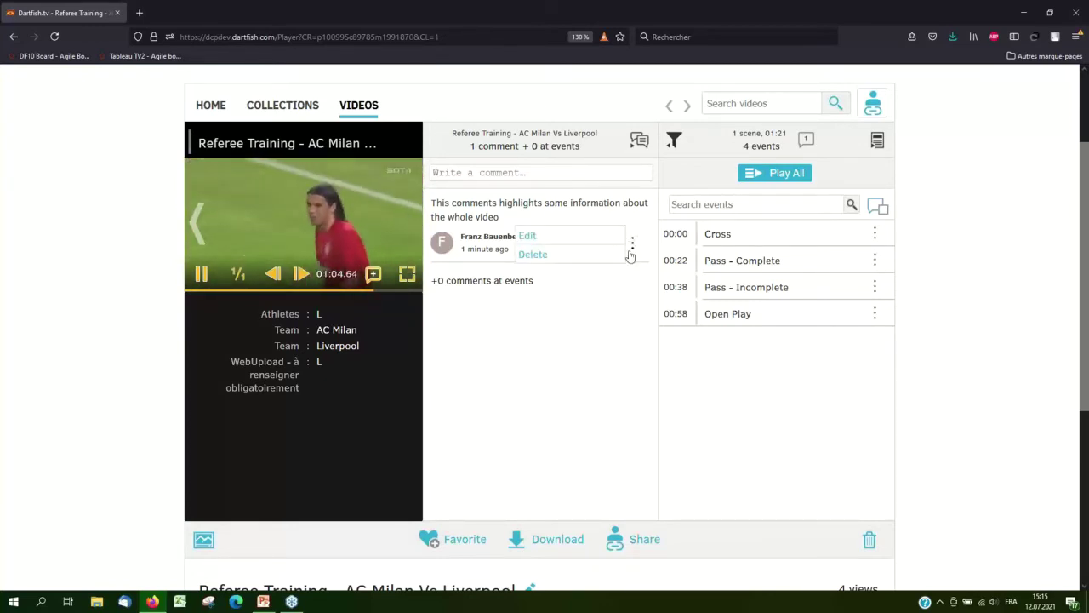
pyautogui.click(544, 240)
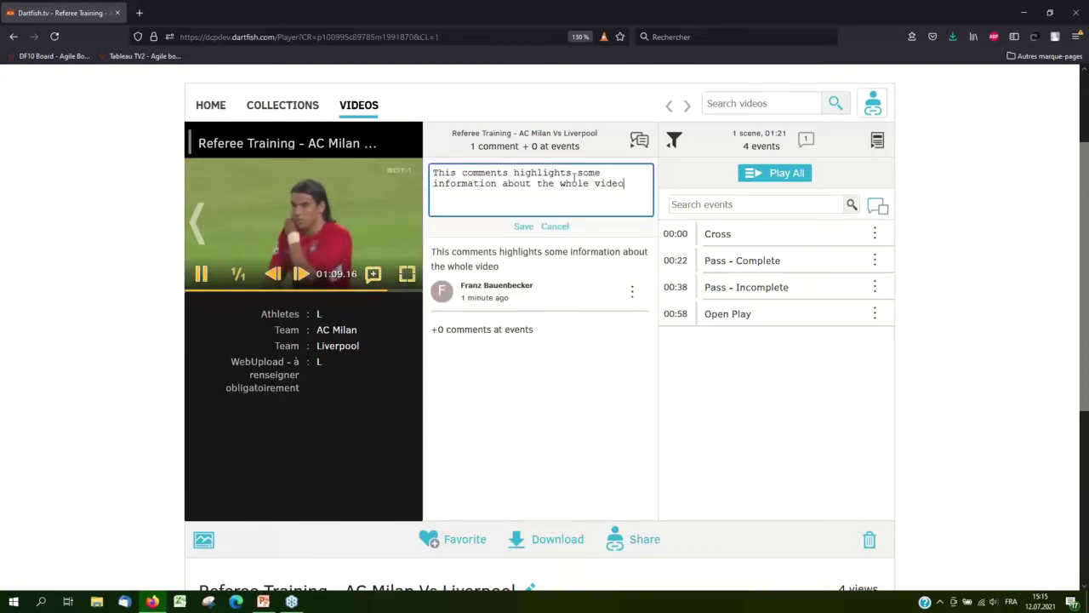
# - Cancel the comment edit and dismiss the comment's options menu without deleting it
pyautogui.click(556, 227)
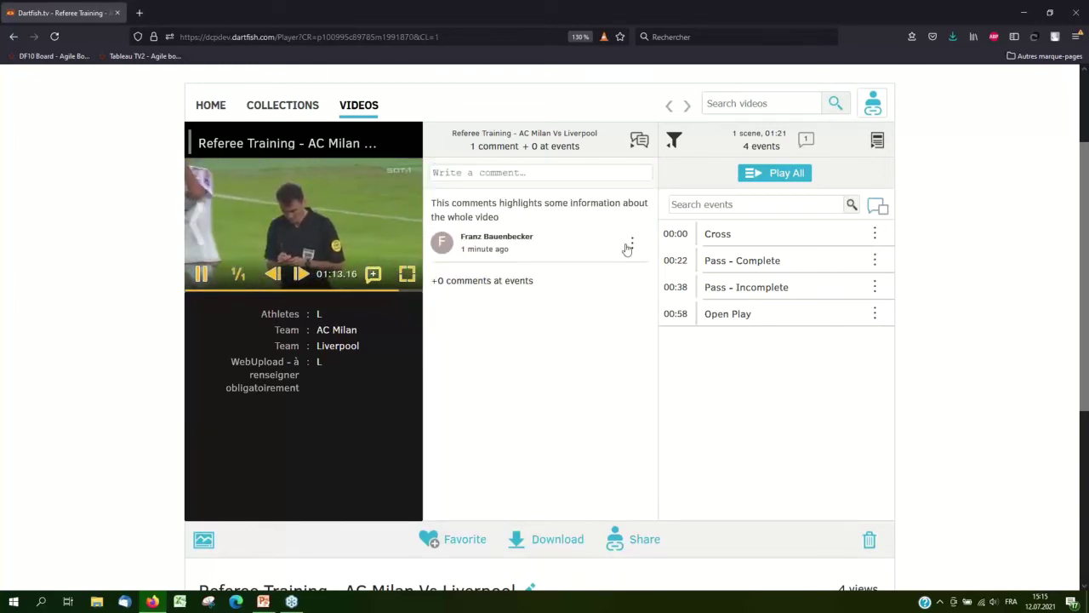
pyautogui.click(630, 244)
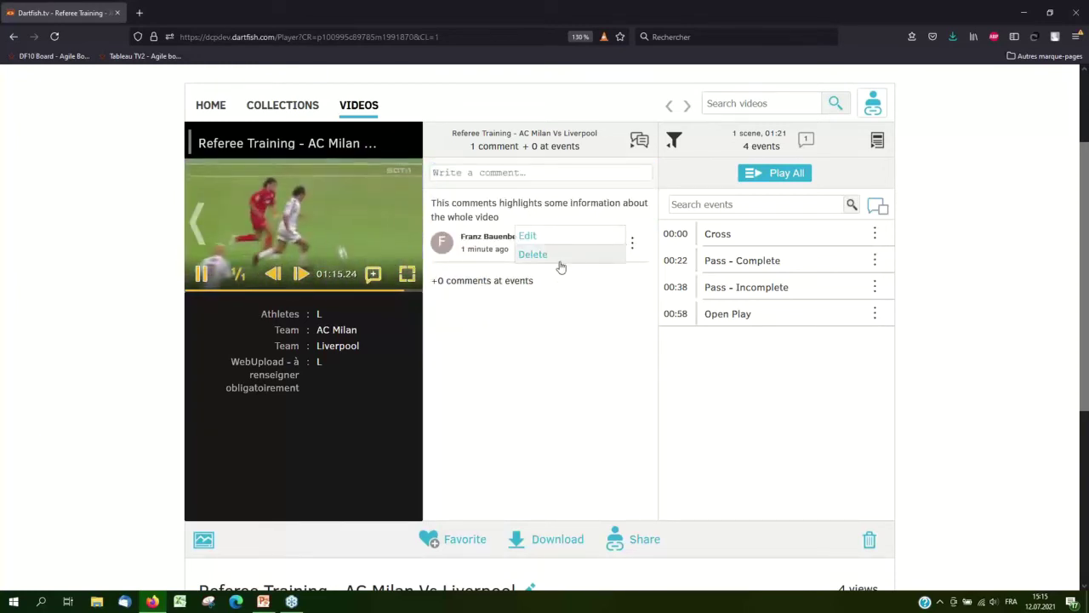
pyautogui.click(558, 345)
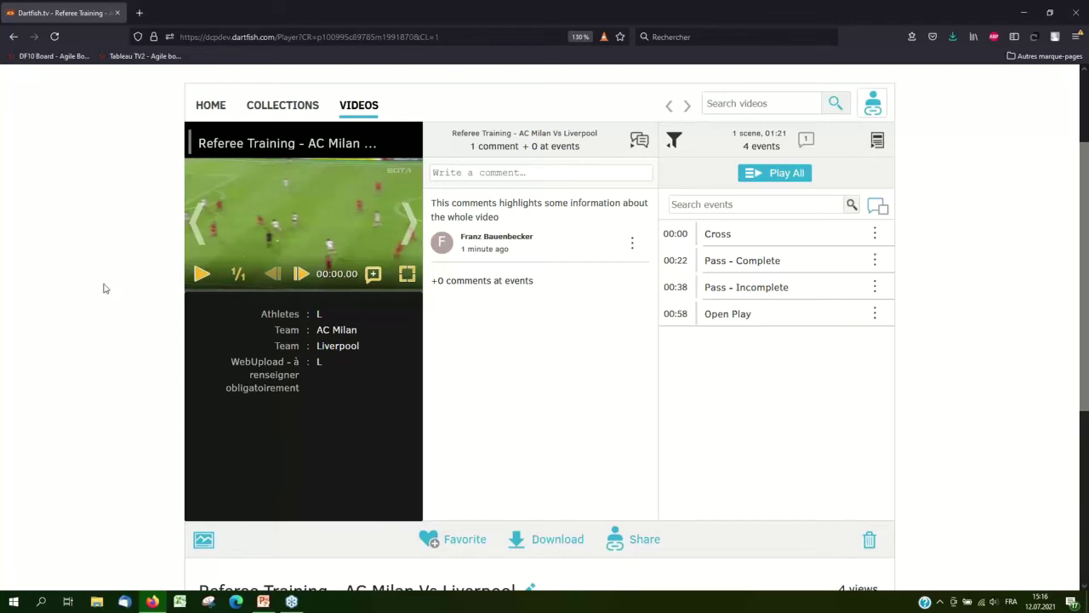
# - Post the whole-video comment 'A second comment emphasizes another part of the video'
pyautogui.click(468, 174)
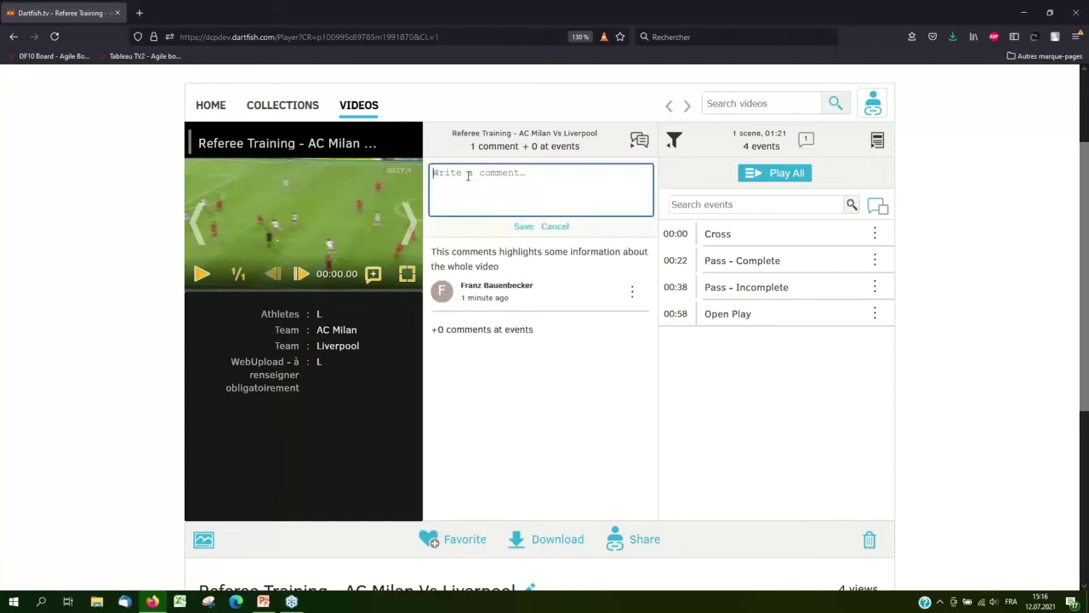
pyautogui.write('A second comment emphasizes ')
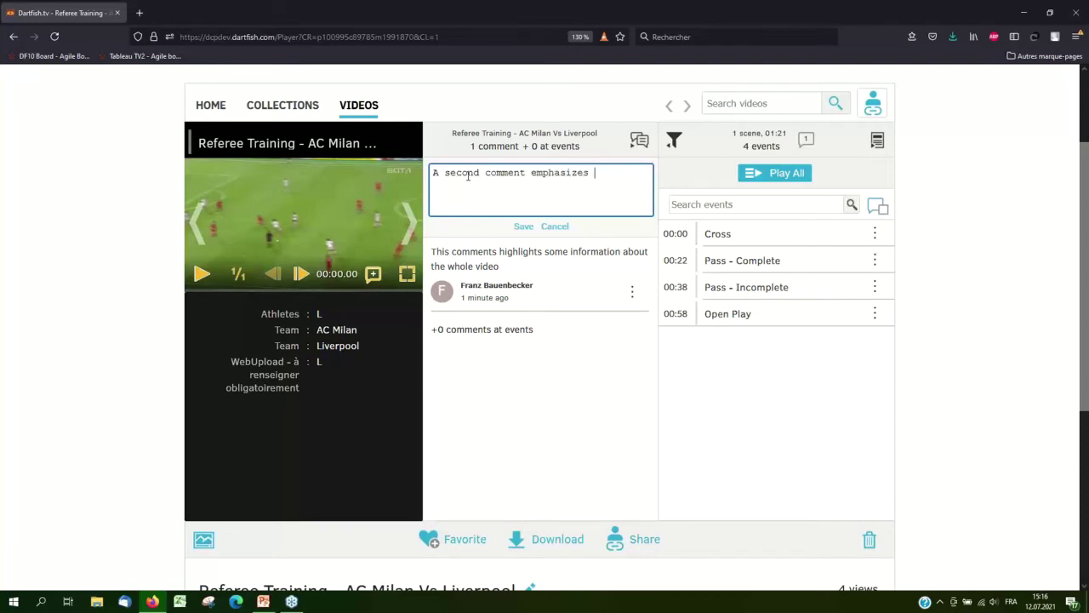
pyautogui.write('another part of the vi')
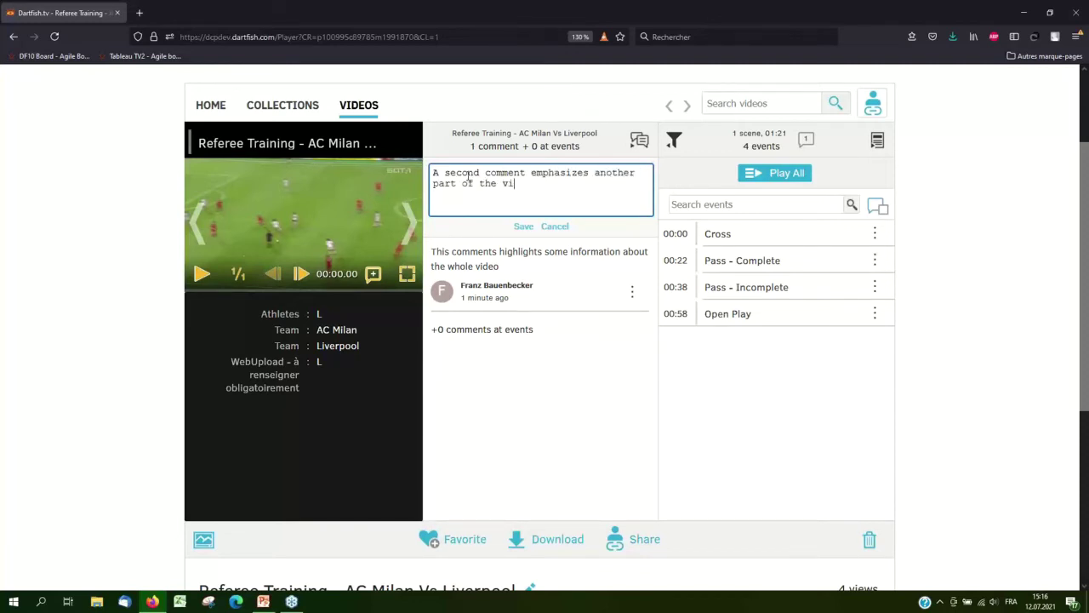
pyautogui.write('deo')
pyautogui.click(524, 225)
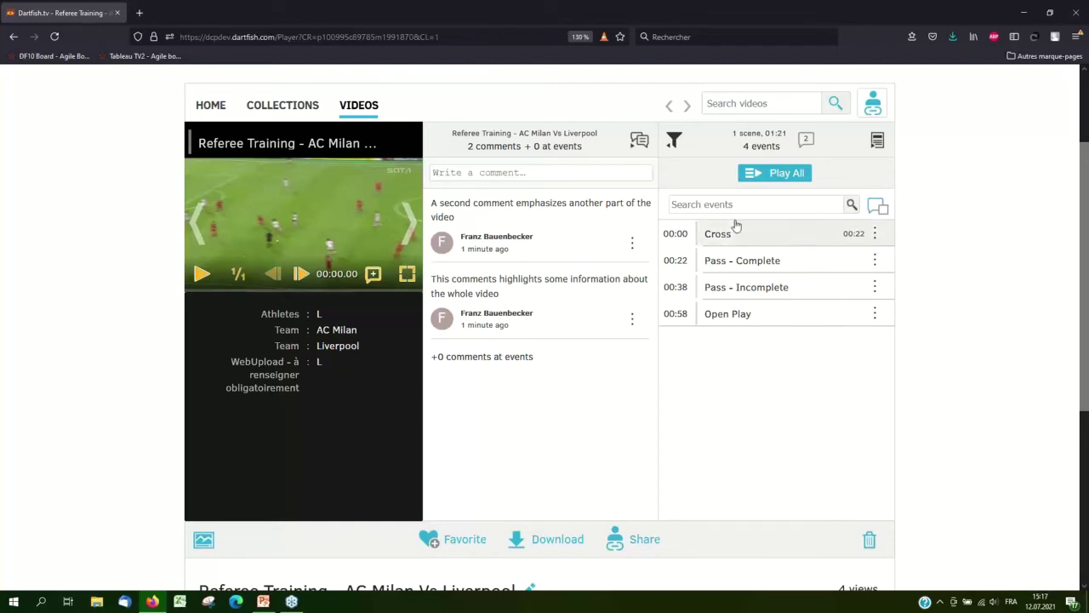
# - Select the Pass - Incomplete event and save the comment 'Specific comment at the event level' on it
pyautogui.click(759, 293)
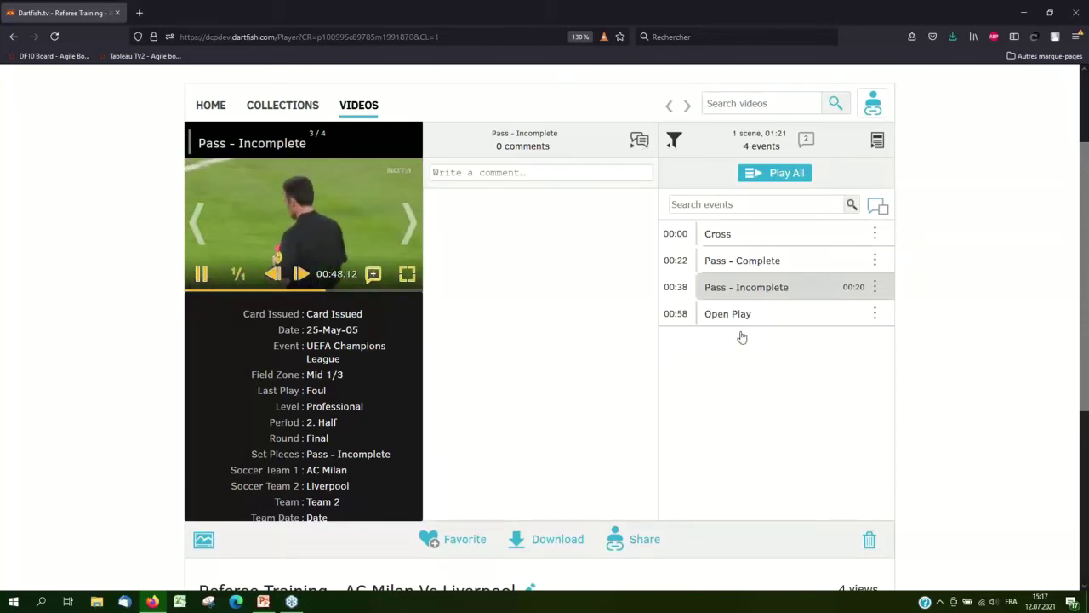
pyautogui.click(545, 174)
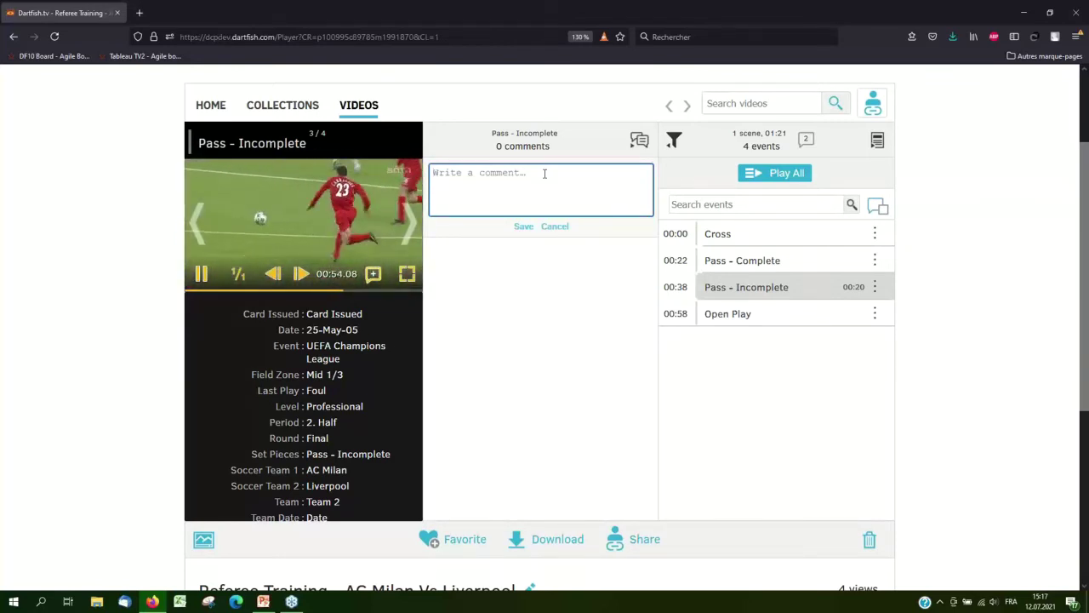
pyautogui.write('Specific com')
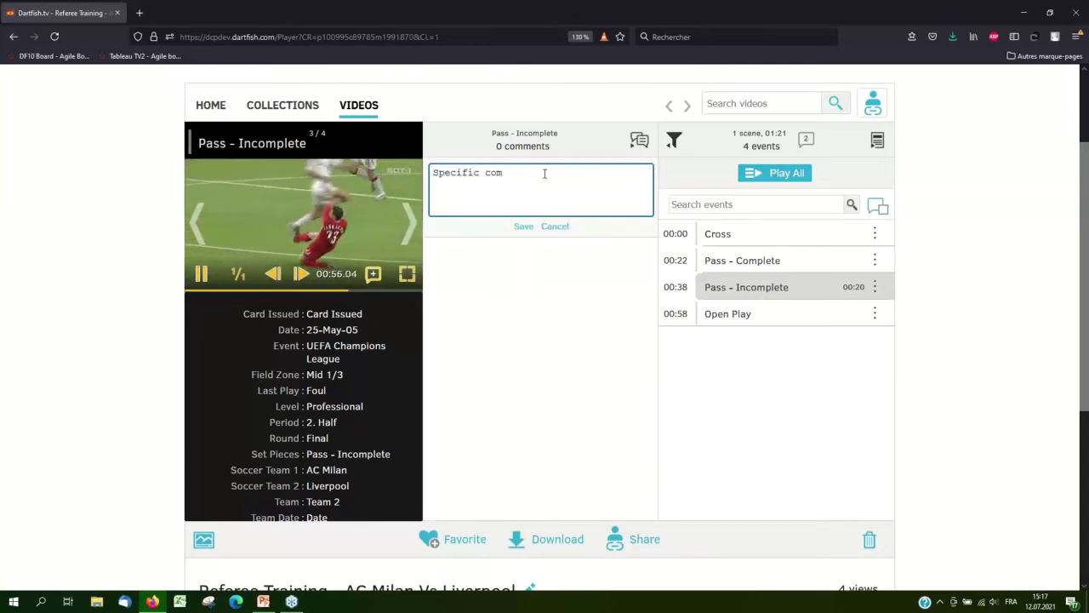
pyautogui.write('ment on')
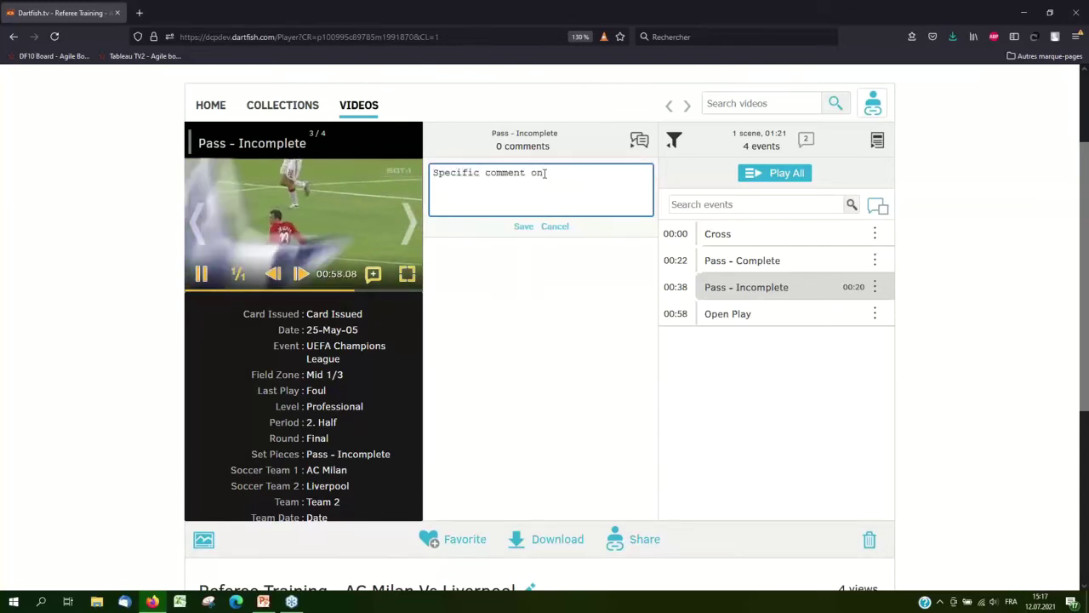
pyautogui.press('BackSpace')
pyautogui.press('BackSpace')
pyautogui.write('at the event l')
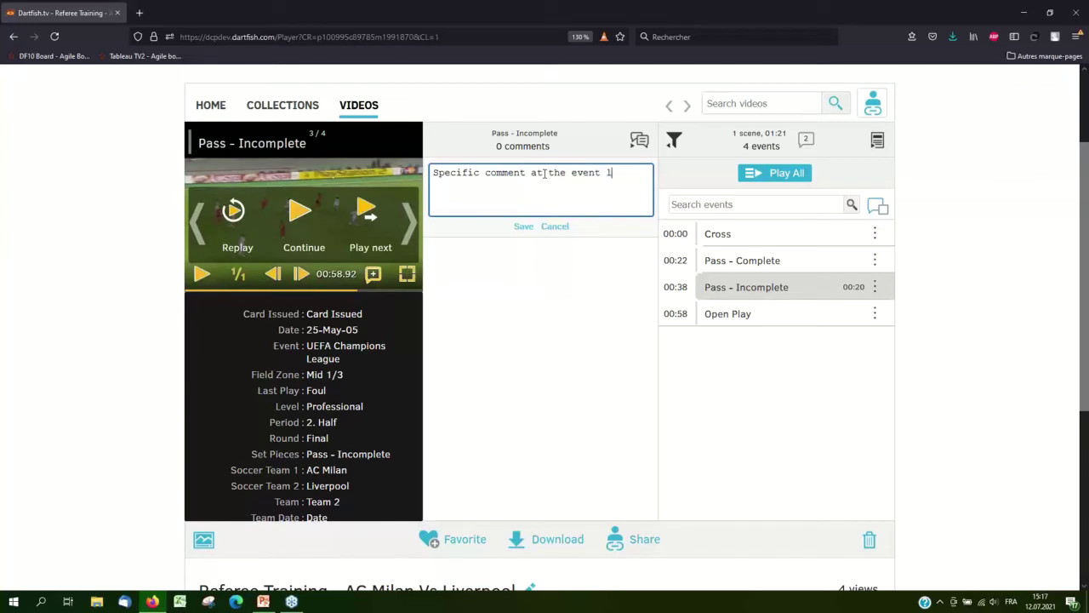
pyautogui.write('evel')
pyautogui.click(522, 226)
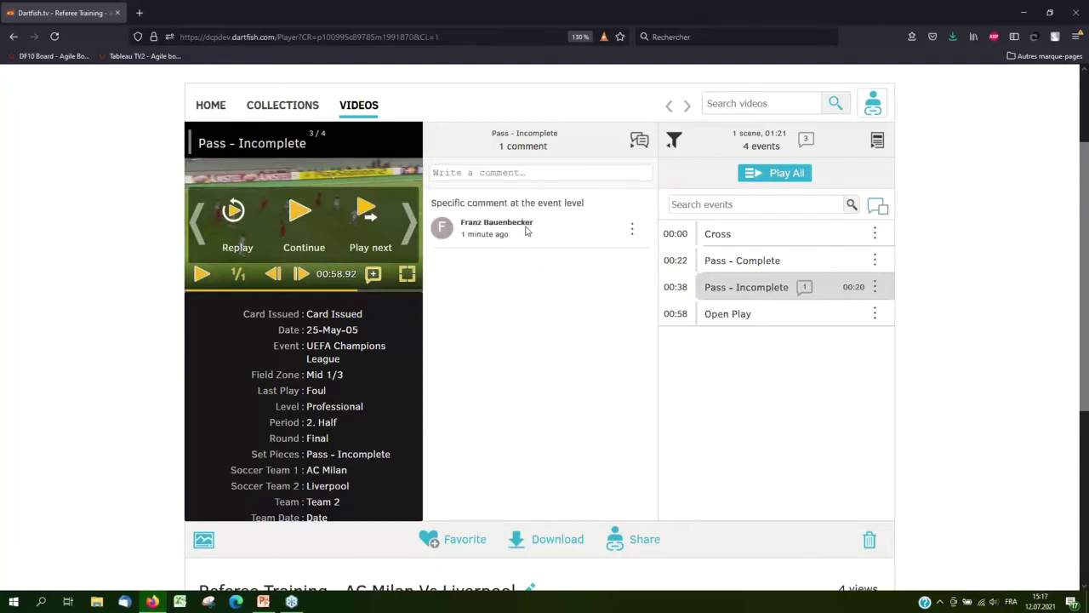
pyautogui.click(885, 213)
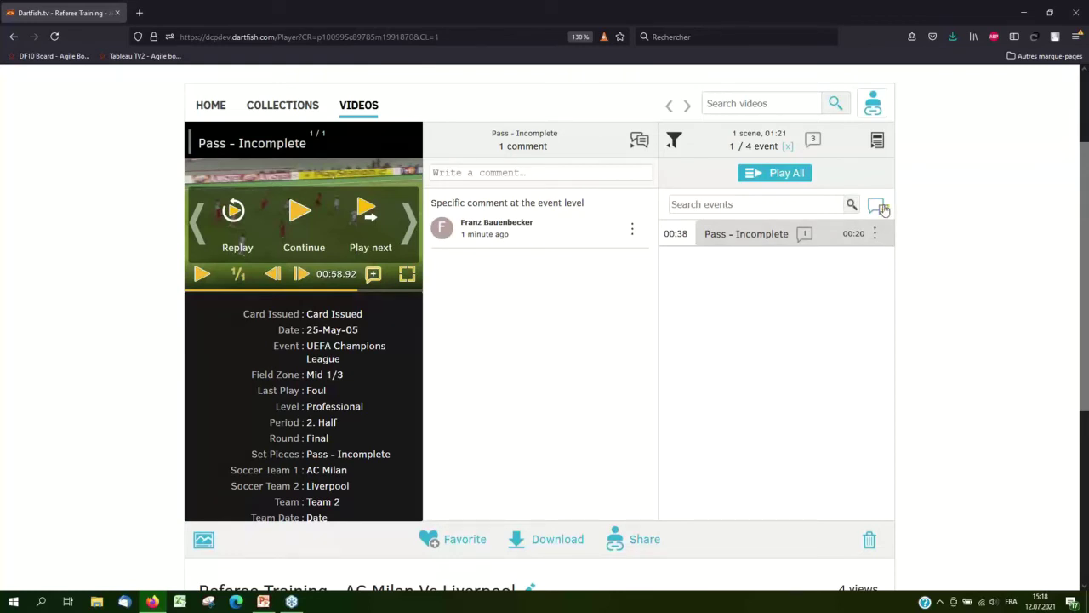
pyautogui.click(880, 209)
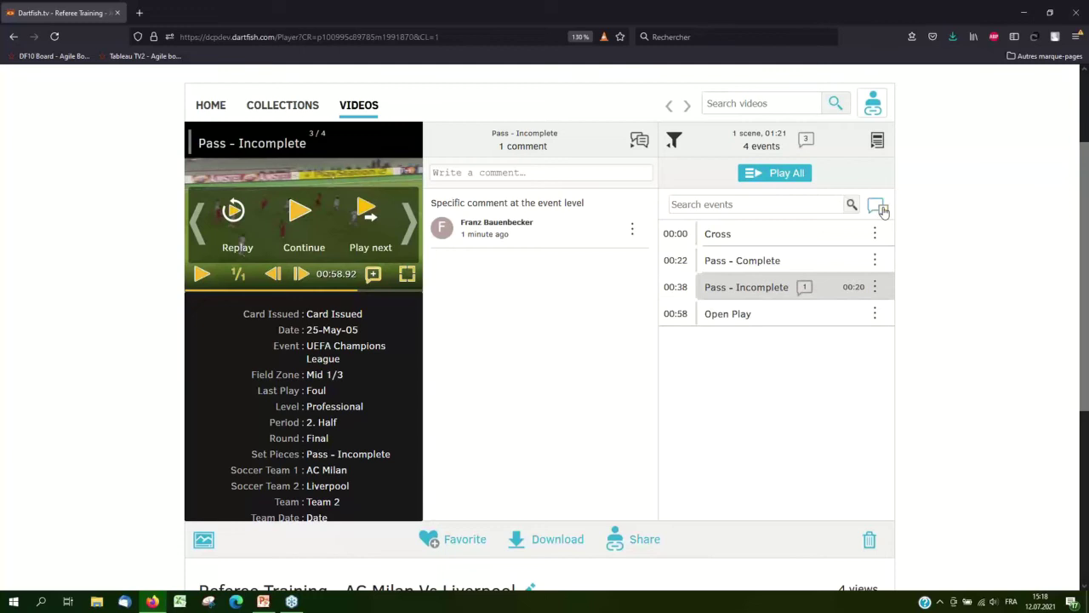
# - Return to the video-level comments, filter events to commented ones, then clear the filter
pyautogui.click(759, 144)
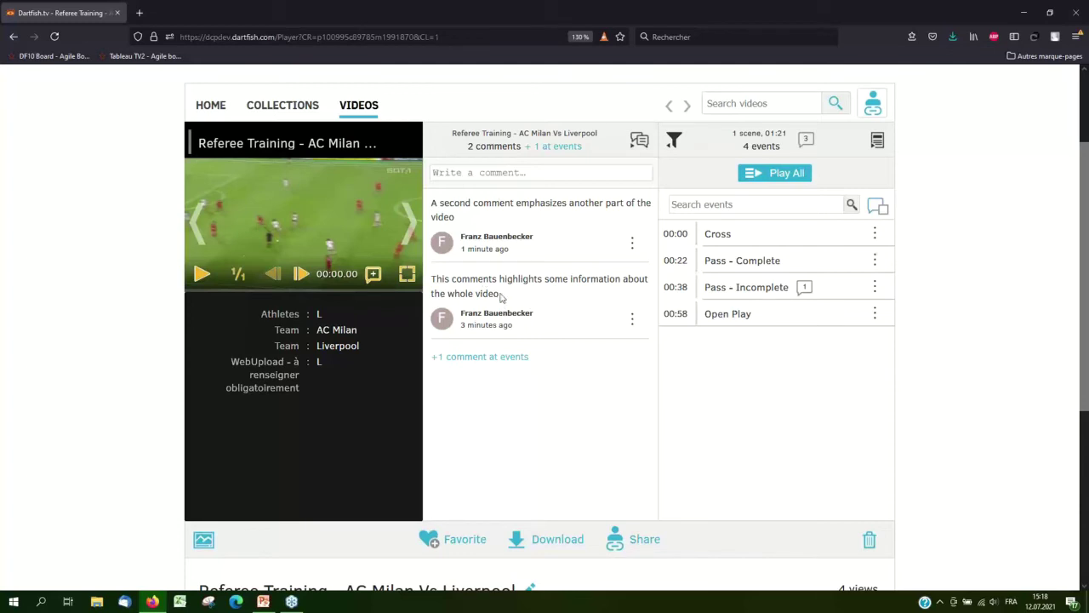
pyautogui.click(550, 149)
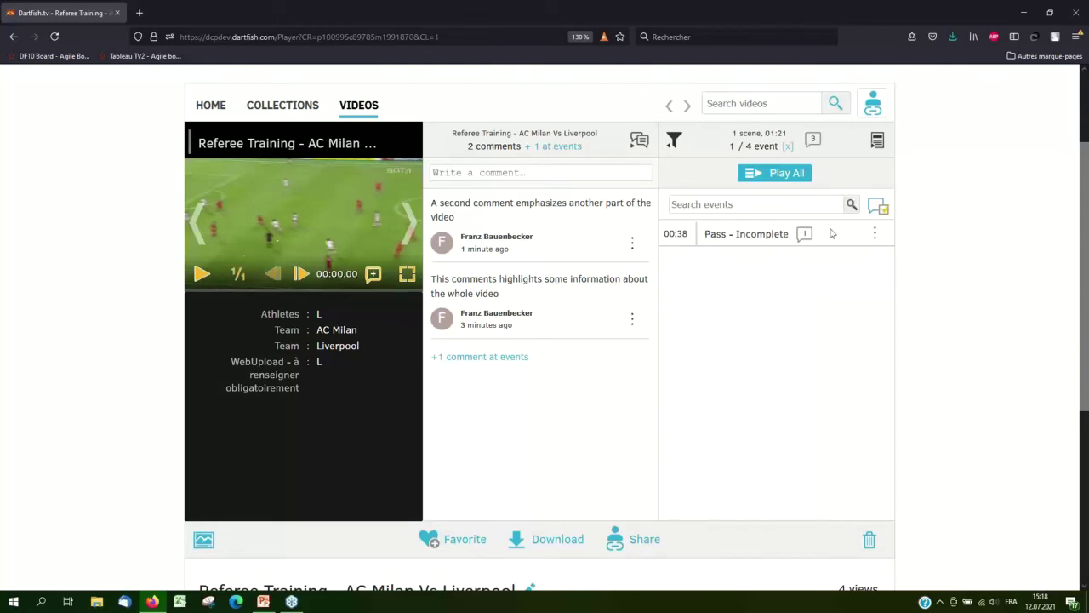
pyautogui.click(884, 209)
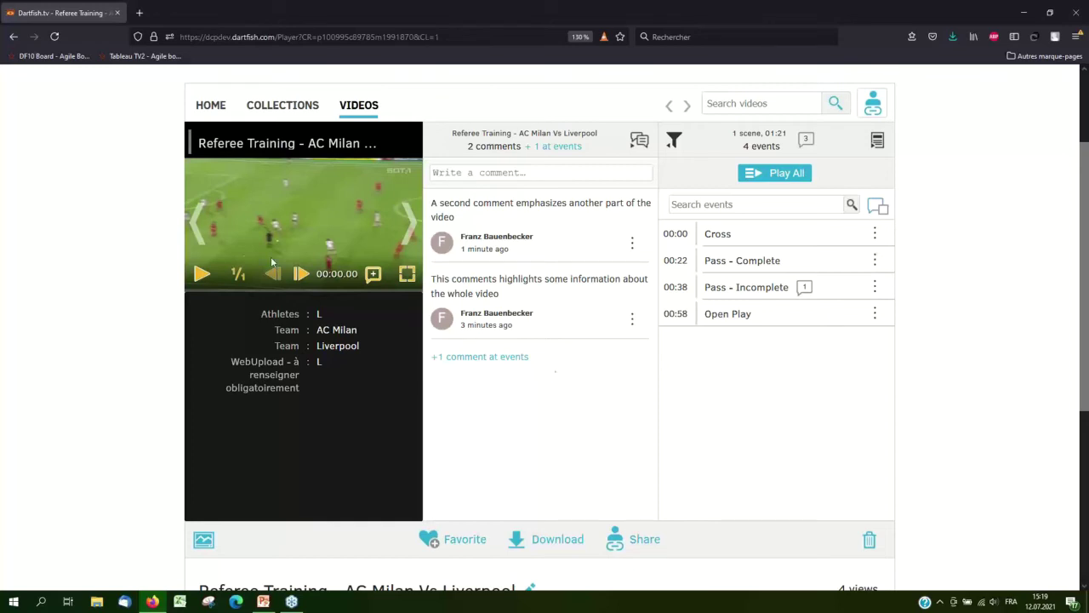
# - Play the Pass - Incomplete event, pause it, and step back frame by frame to the tackle at 00:55.80
pyautogui.click(752, 289)
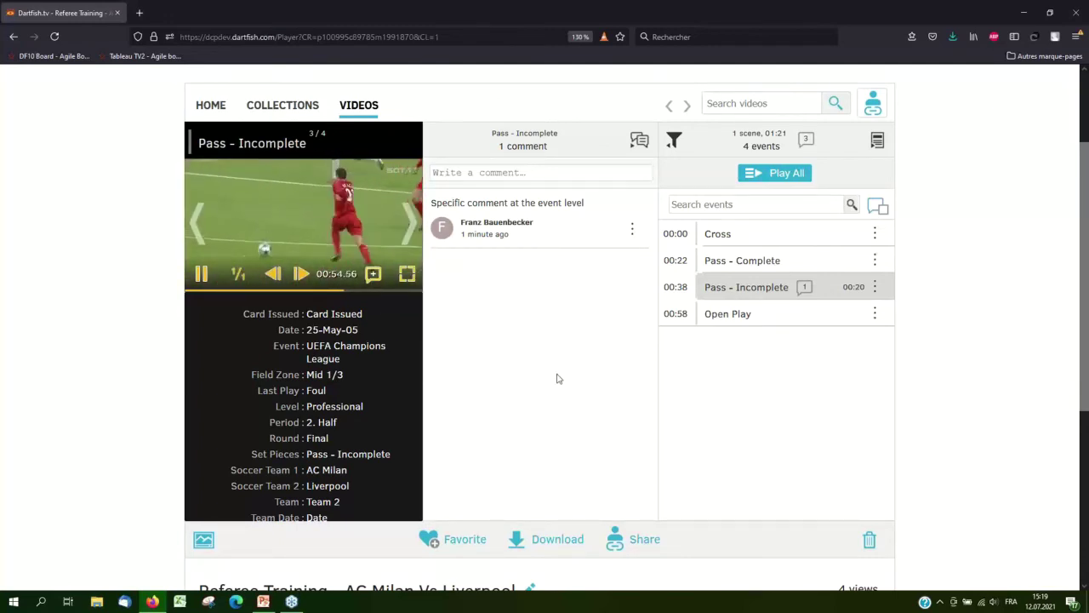
pyautogui.press('space')
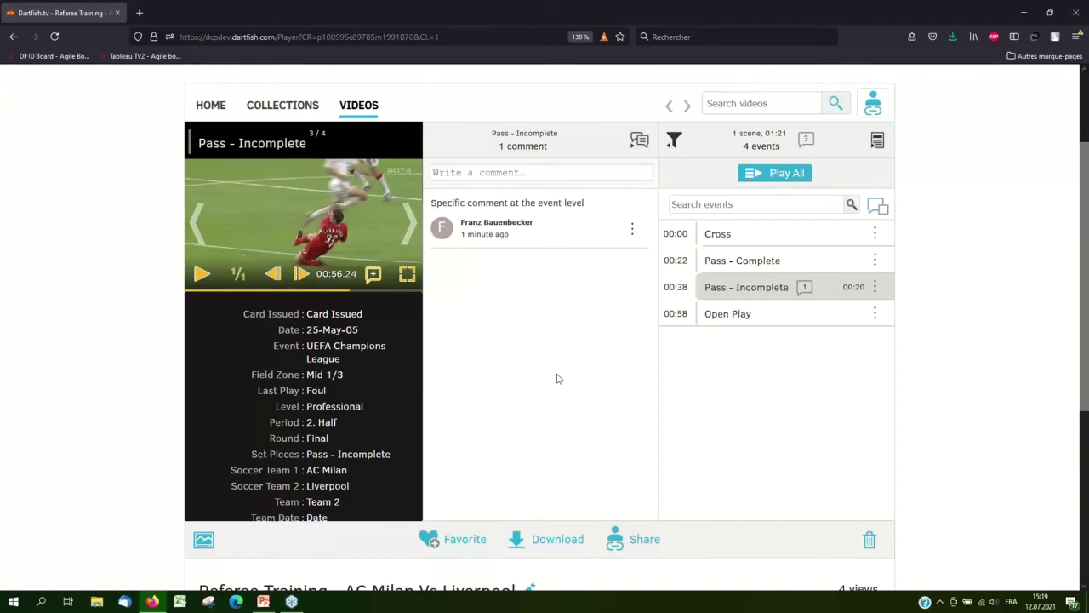
pyautogui.click(279, 275)
pyautogui.click(278, 276)
pyautogui.click(278, 276)
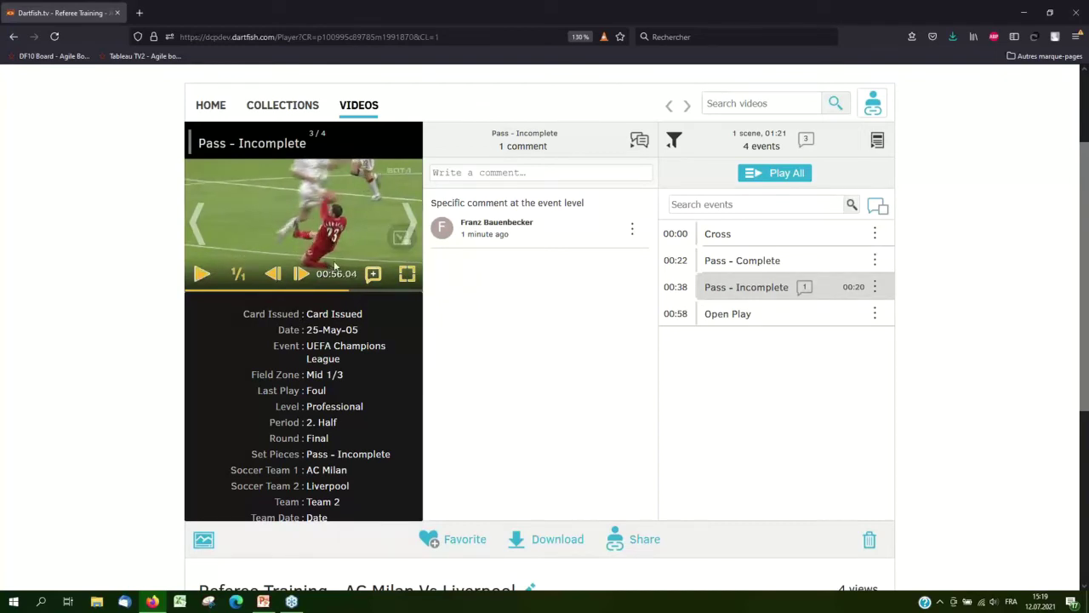
pyautogui.click(274, 274)
pyautogui.click(274, 275)
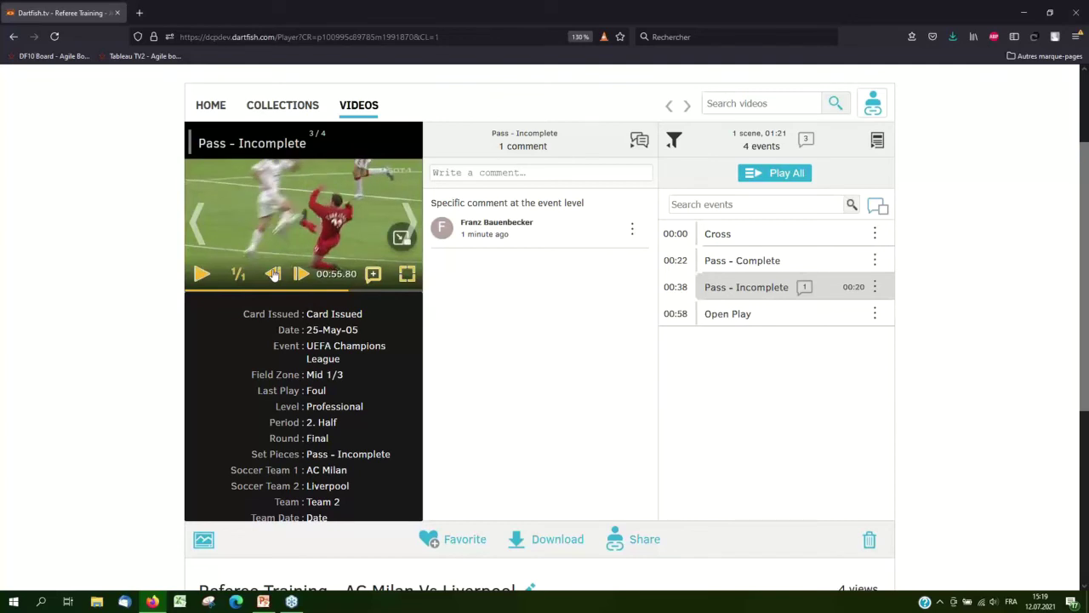
# - Save a new 00:55 comment marker reading 'High foot from Liverpool player, hence yellow card', then deselect it
pyautogui.click(373, 275)
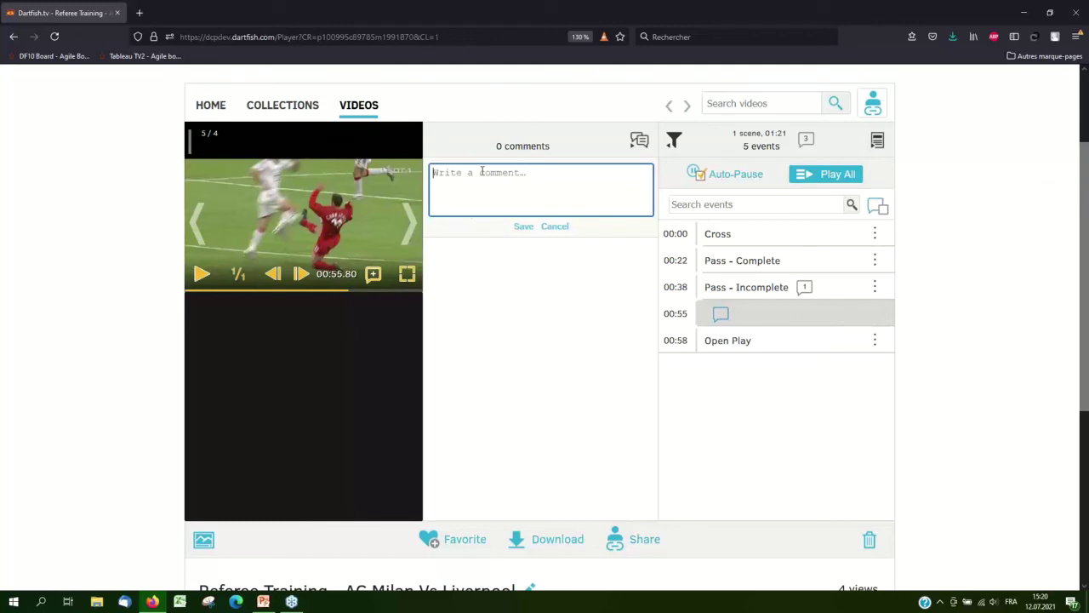
pyautogui.write('High foot from Liver')
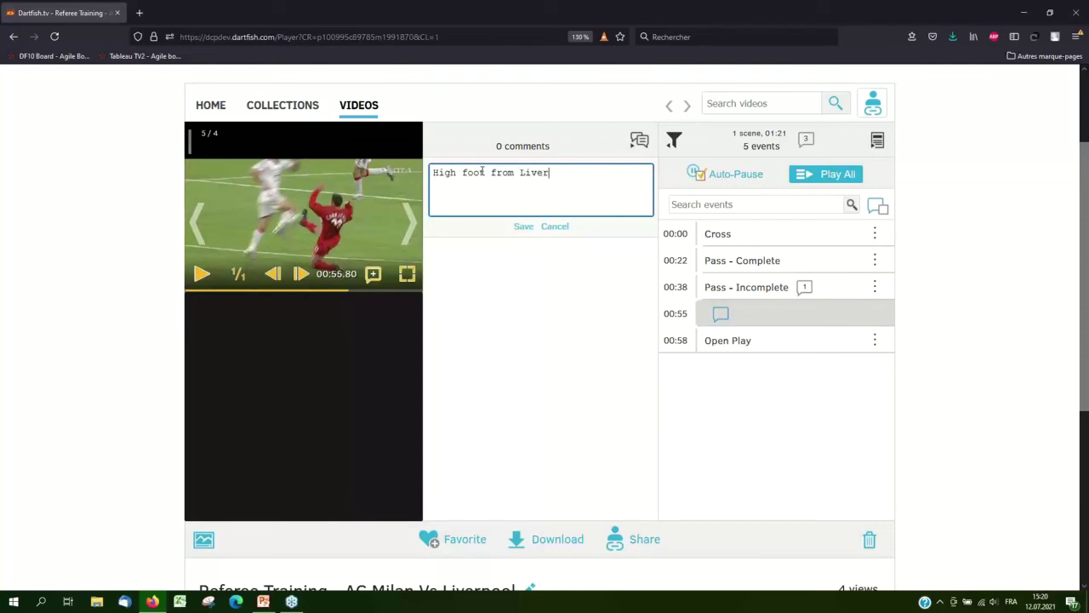
pyautogui.write('pool player, hence y')
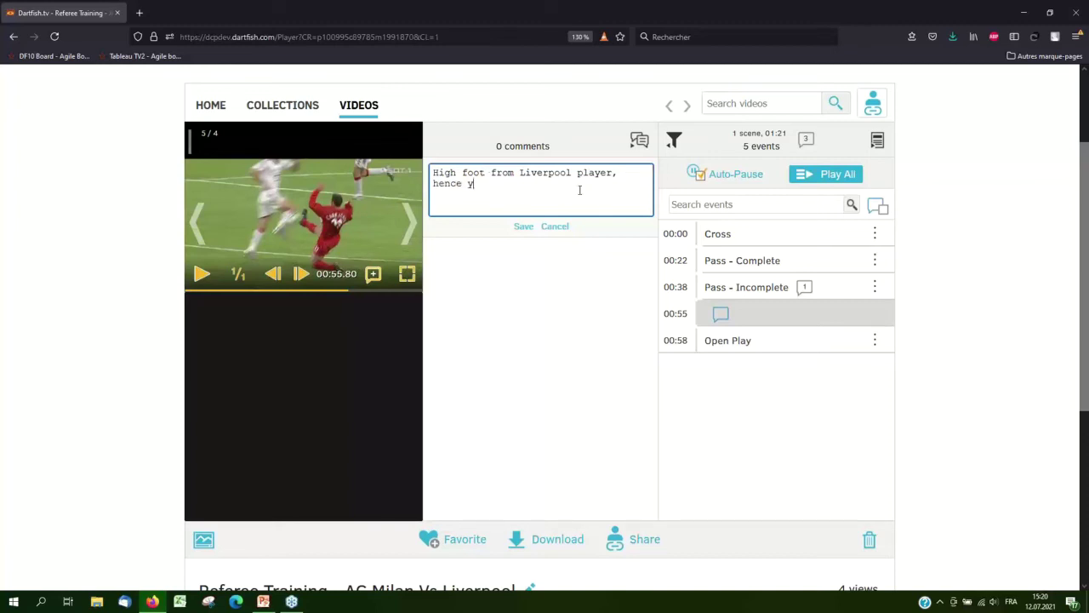
pyautogui.write('ellow card')
pyautogui.click(525, 226)
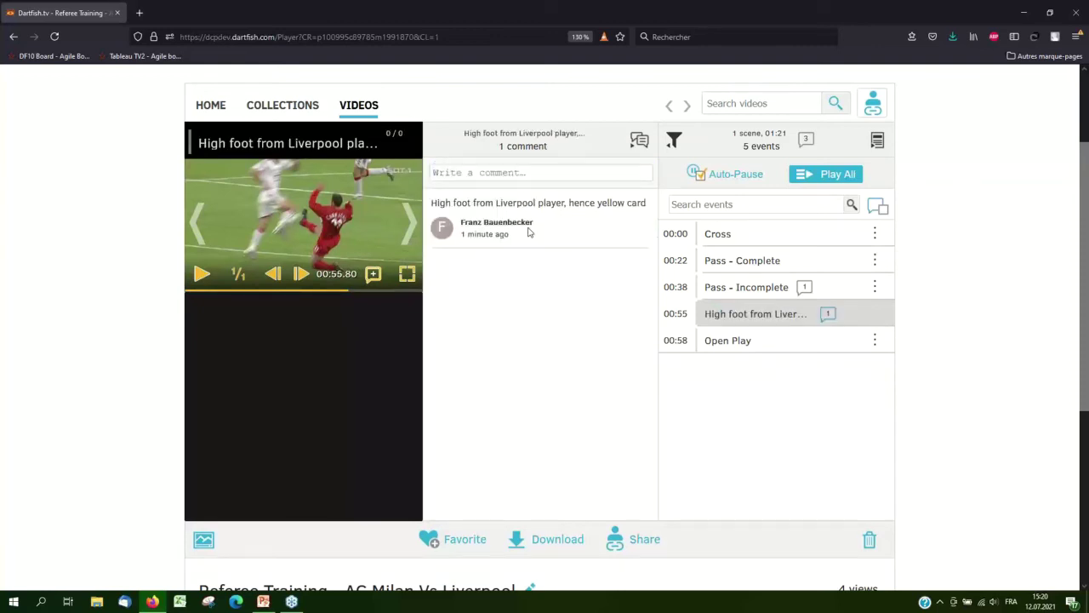
pyautogui.click(739, 315)
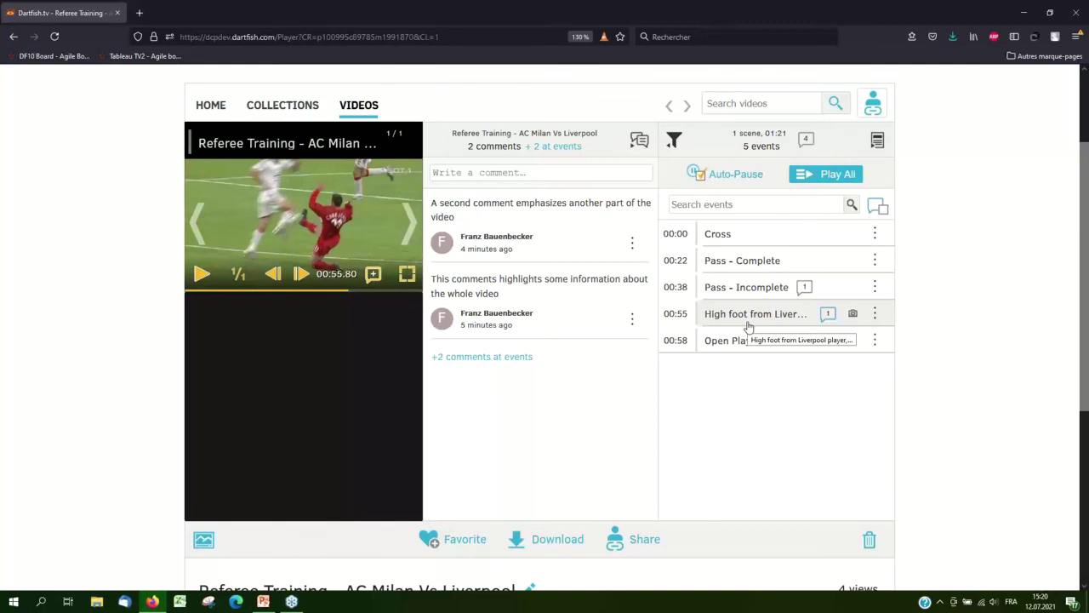
# - Open the high-foot event with the comments panel shown beside the video
pyautogui.click(643, 145)
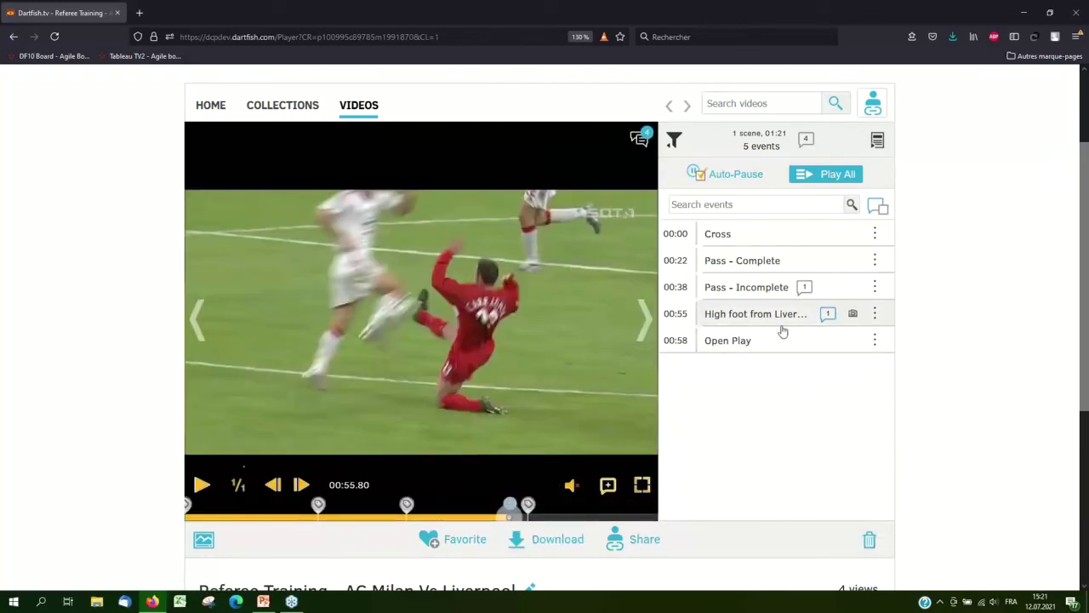
pyautogui.click(579, 515)
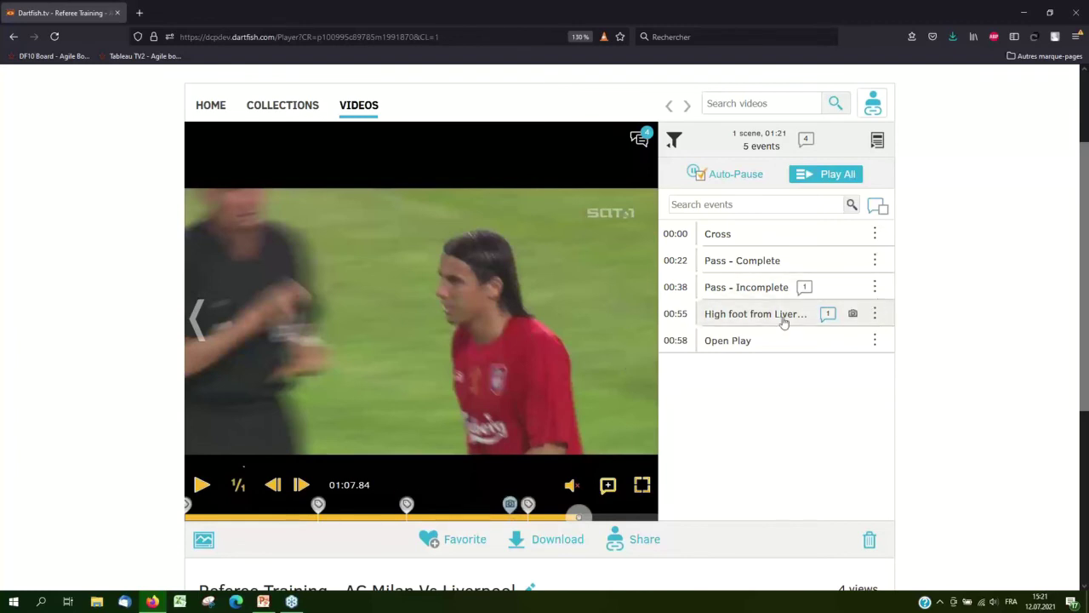
pyautogui.click(770, 314)
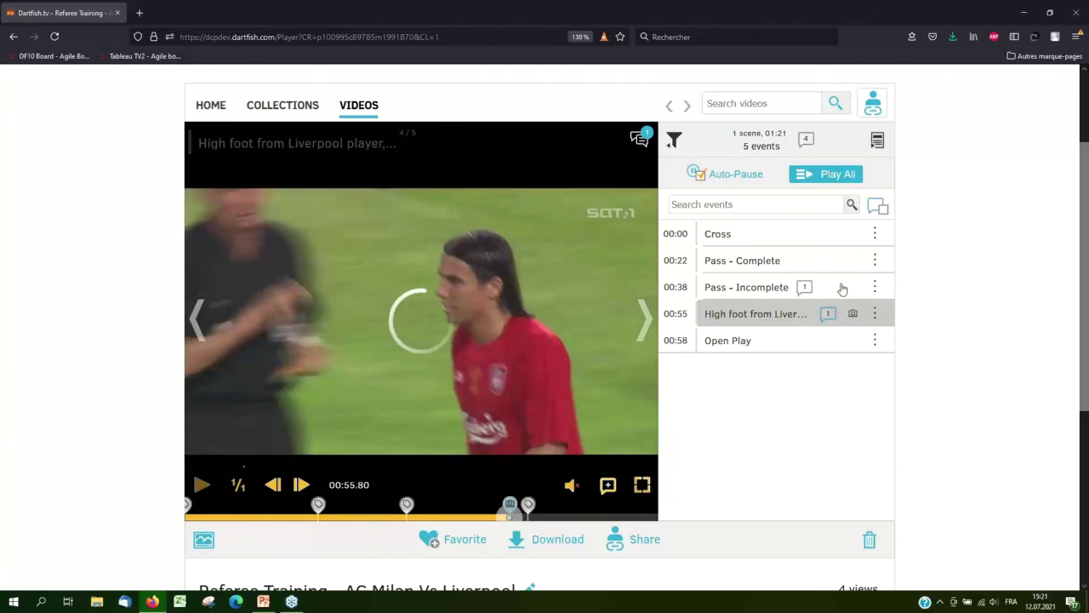
pyautogui.click(826, 313)
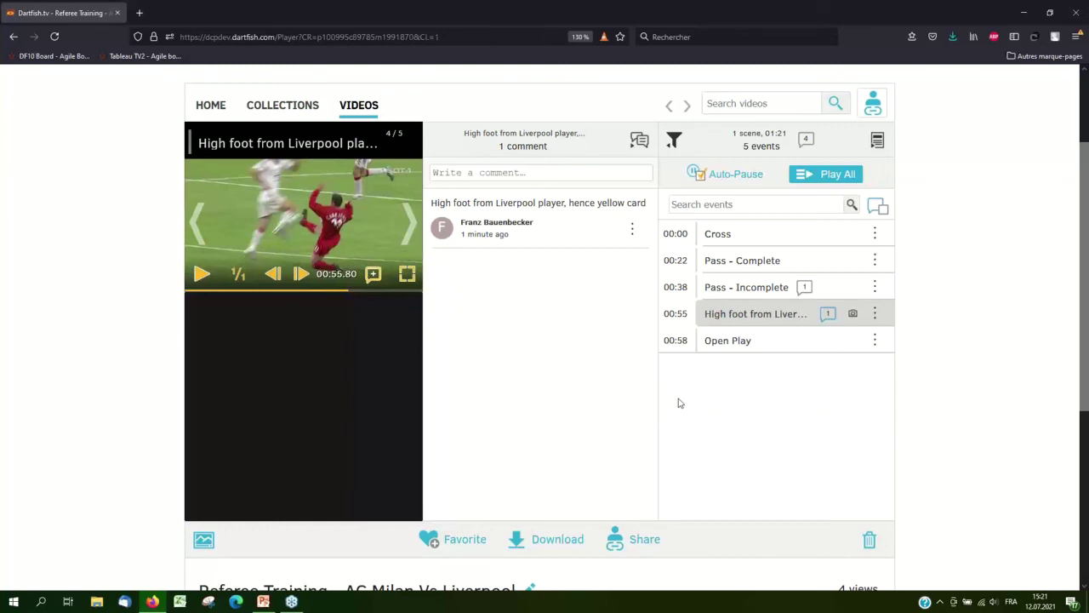
# - Relabel the high-foot event as 'Comment marker 1' and save
pyautogui.click(874, 314)
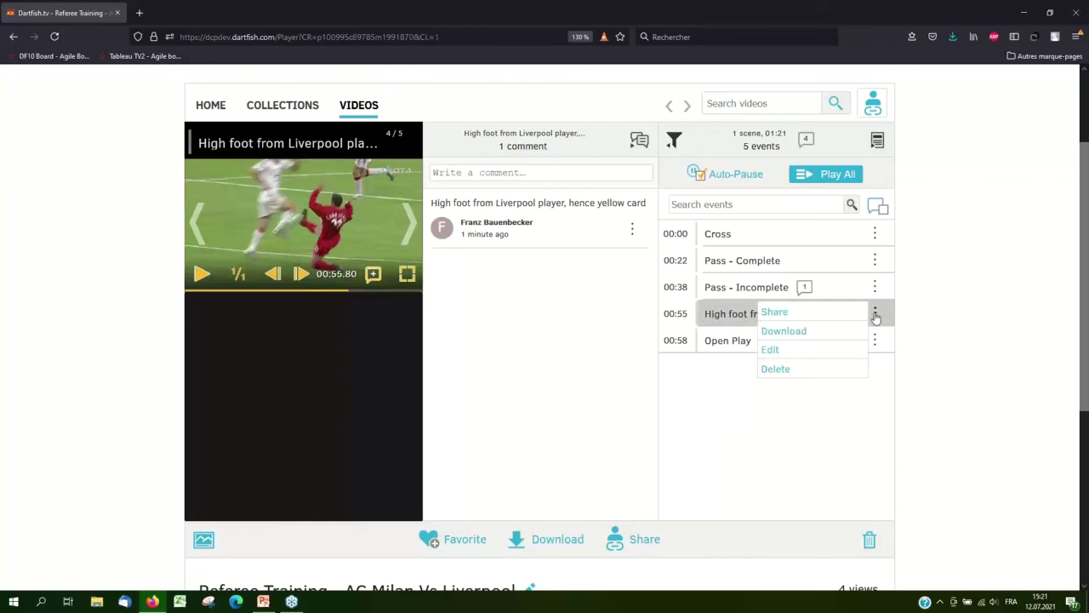
pyautogui.click(785, 350)
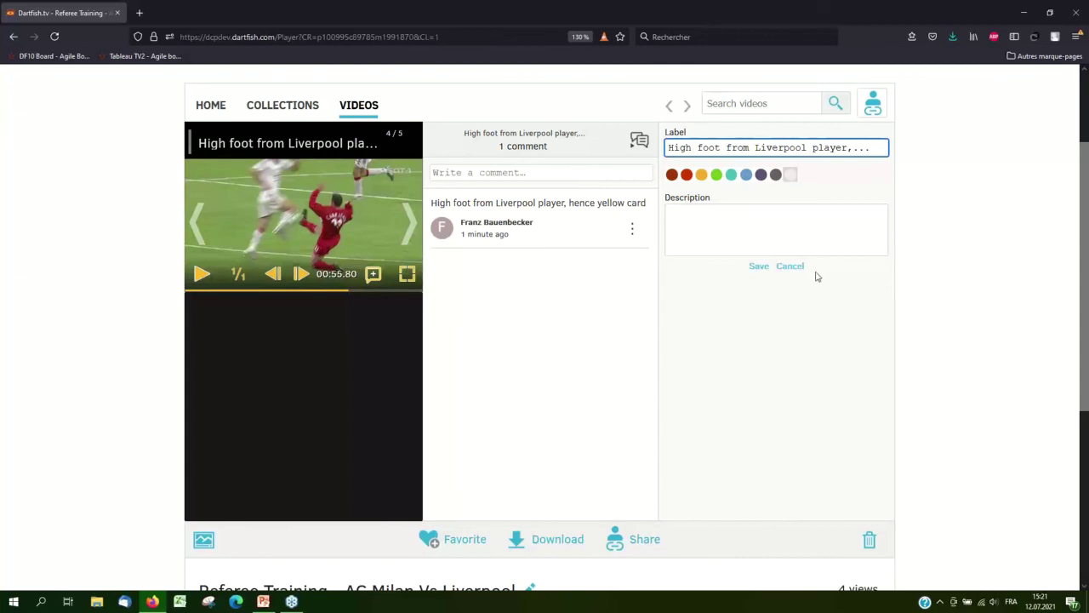
pyautogui.tripleClick(874, 148)
pyautogui.write('Com')
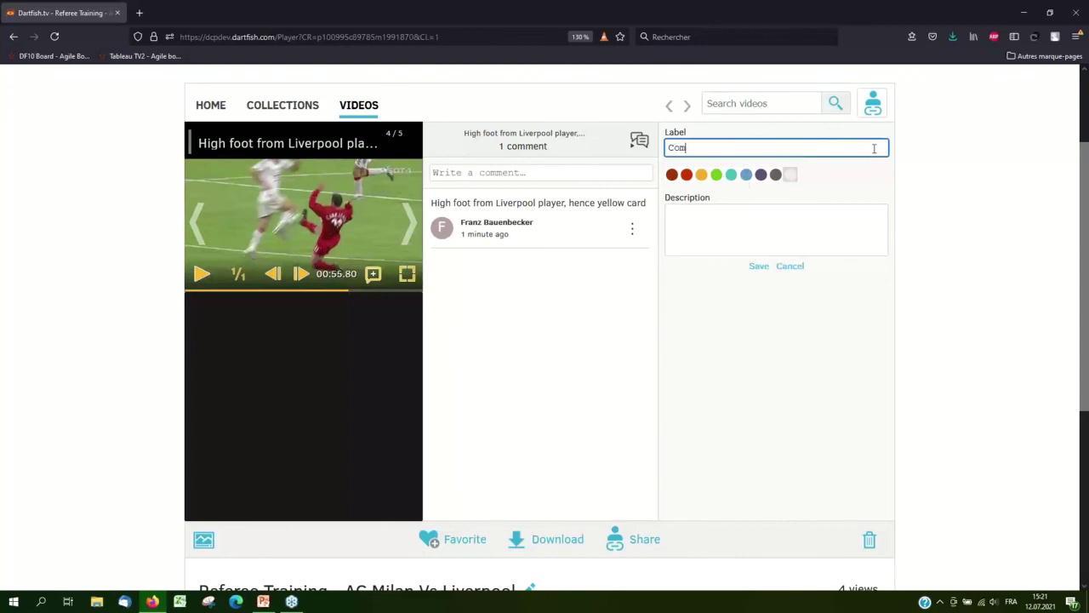
pyautogui.write('ment marker 1')
pyautogui.click(760, 267)
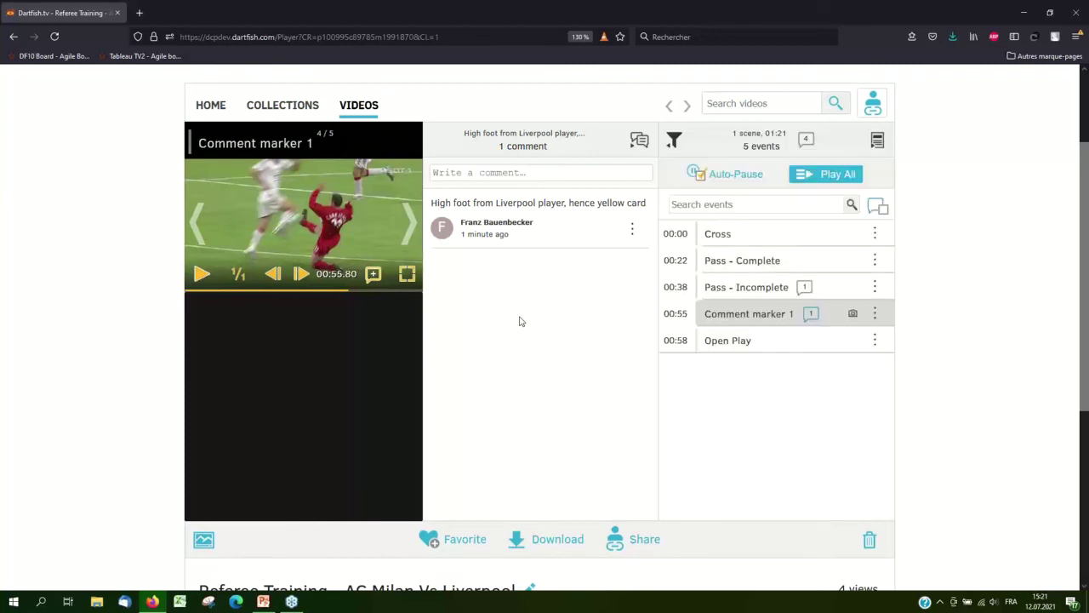
# - Post the comment 'New comment to contest yellow card' on Comment marker 1
pyautogui.click(507, 173)
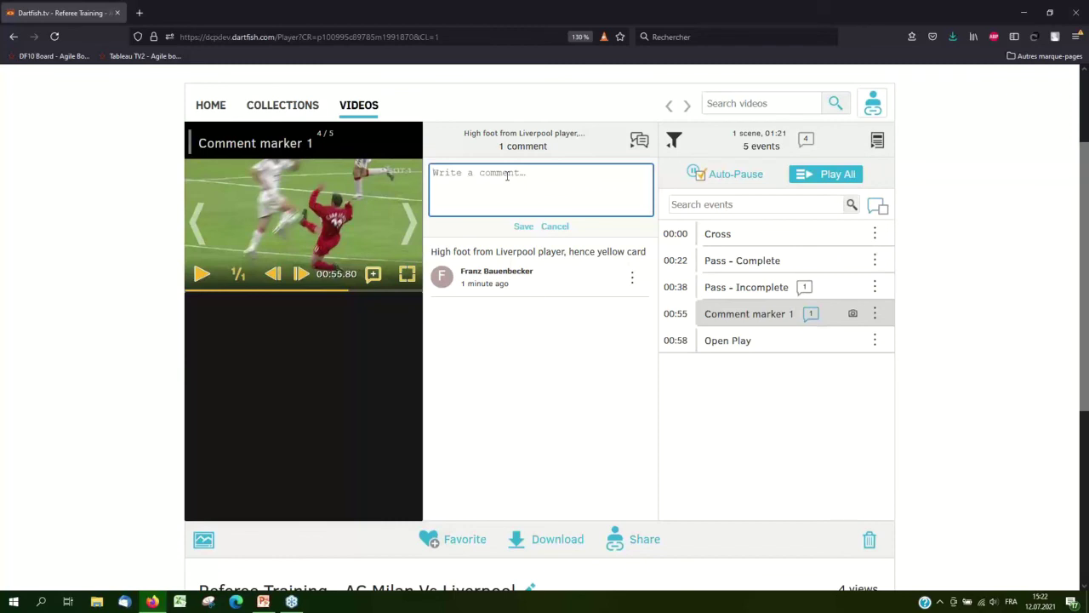
pyautogui.write('New comment to contest yell')
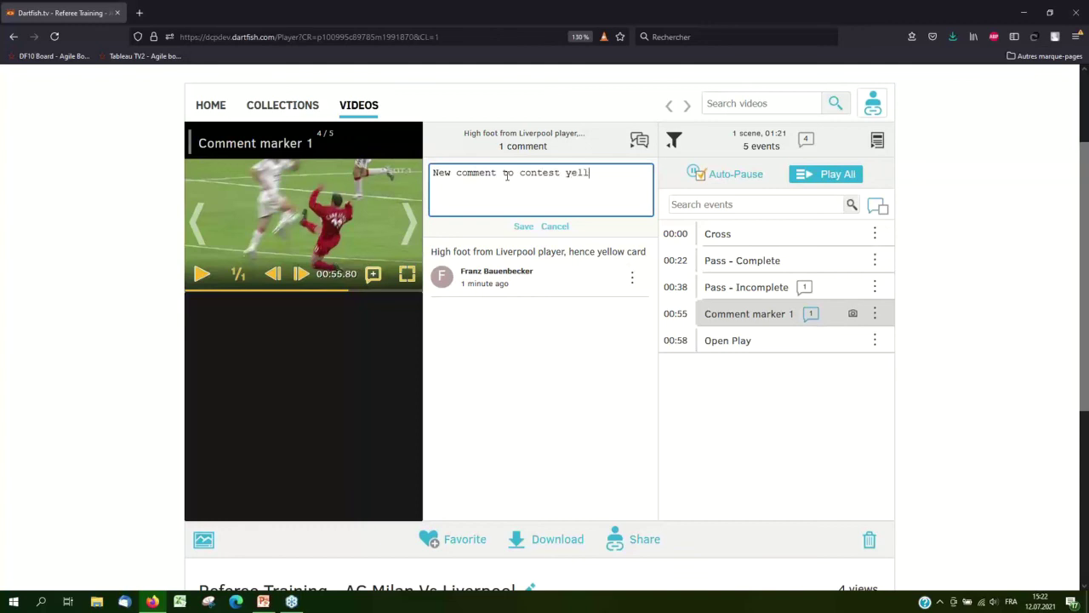
pyautogui.write('ow card')
pyautogui.press('Return')
pyautogui.click(519, 226)
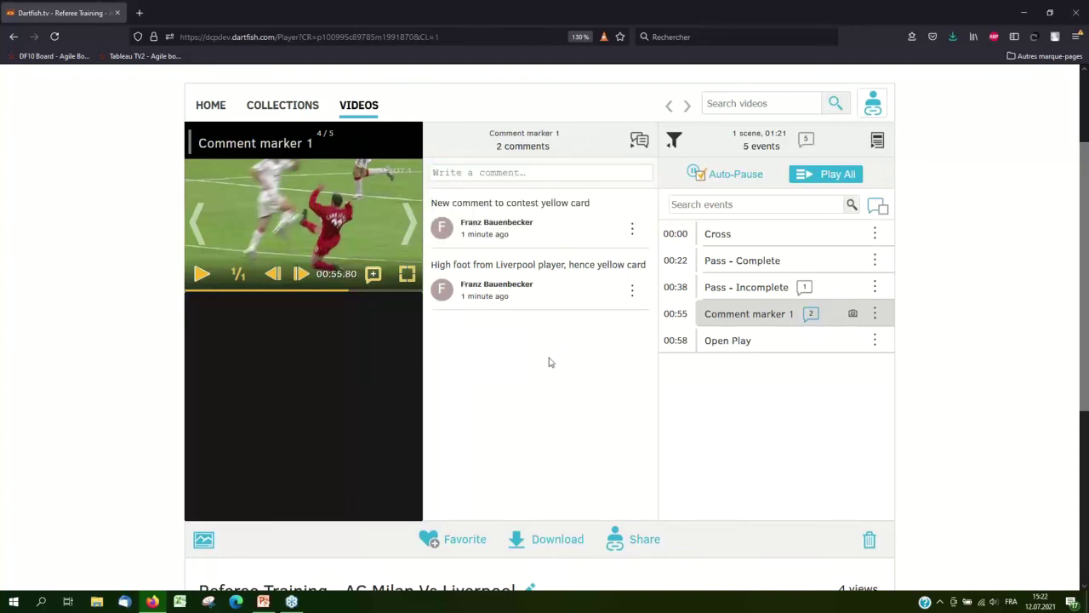